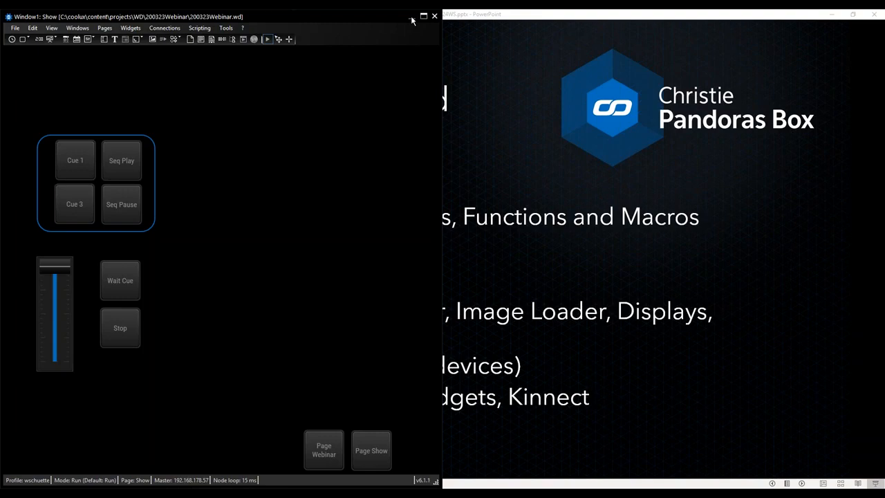
Step: Minimize the Widget Designer window to show the presentation slide on differences to the licensed version
click(412, 16)
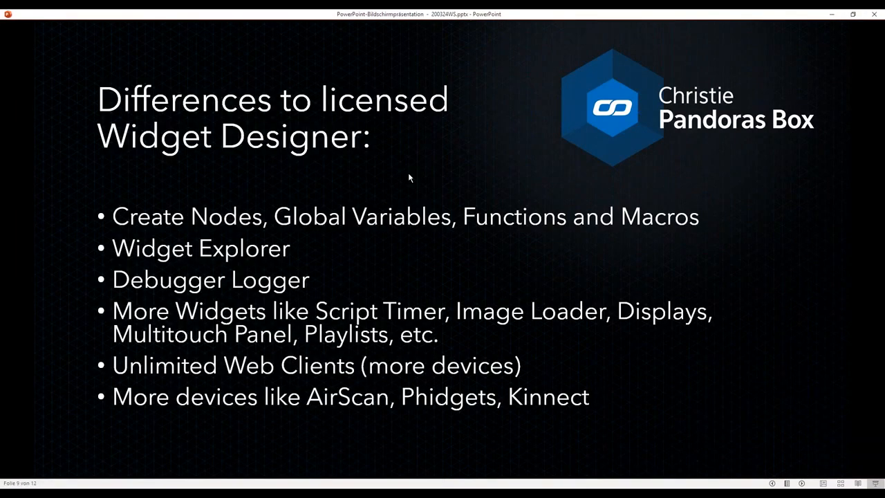
click(643, 420)
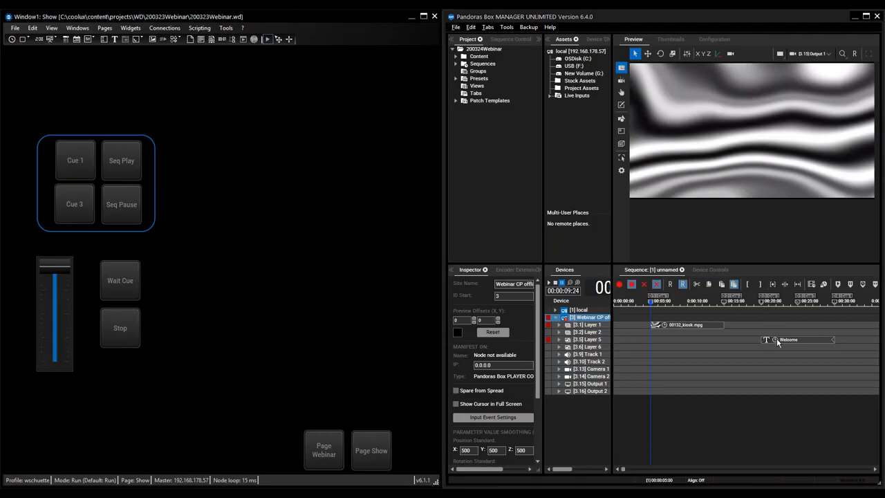
Step: Test the Show page widgets by triggering Cue 3, playing and stopping the sequence, recalling Cue 3 and Cue 1, and moving the fader
click(69, 208)
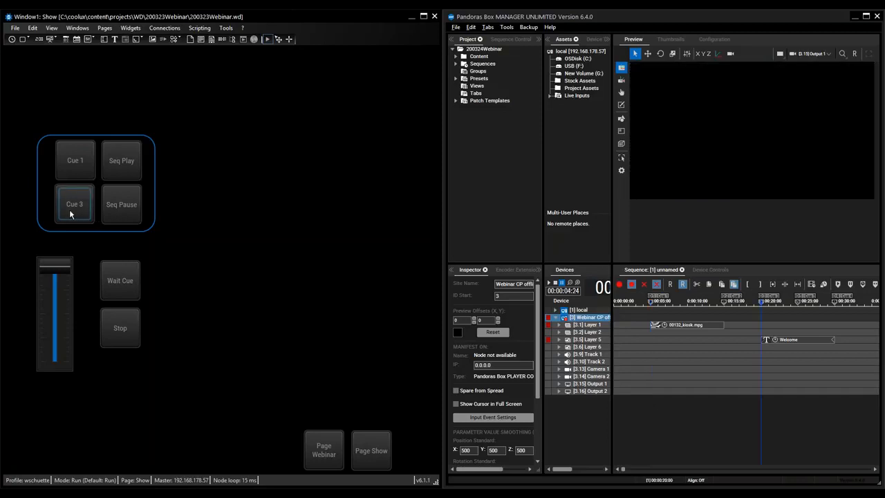
click(133, 164)
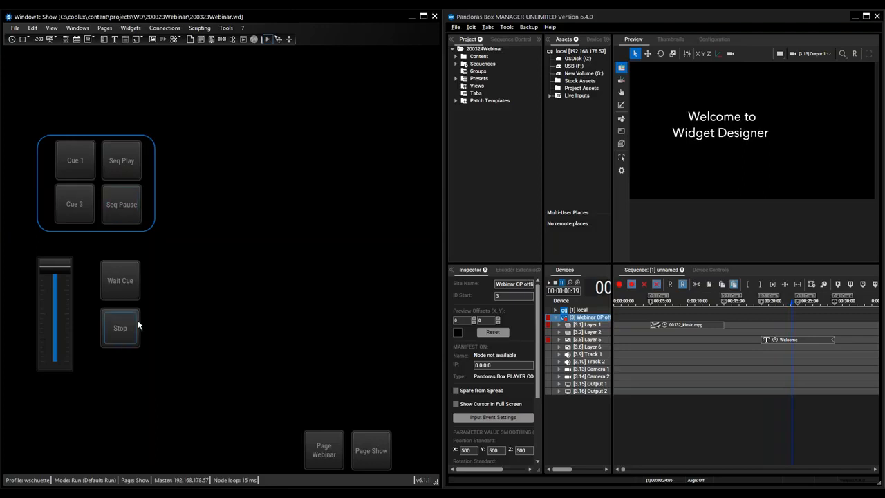
click(119, 328)
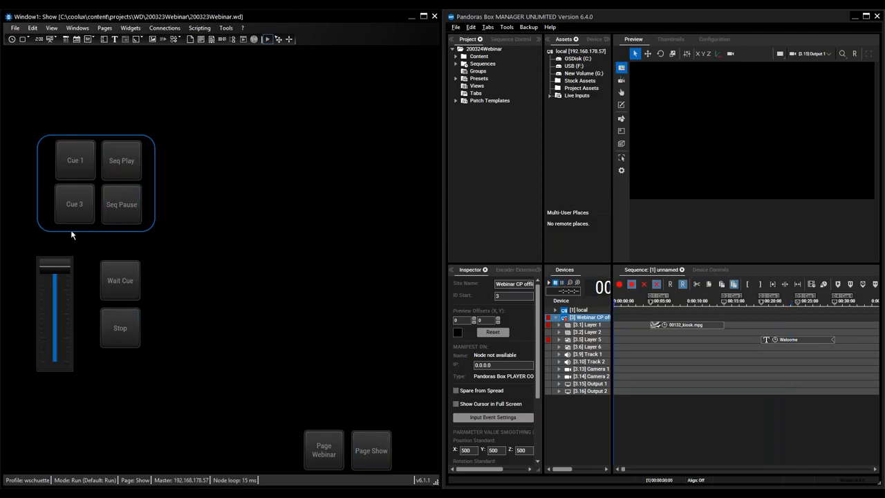
click(77, 204)
click(72, 159)
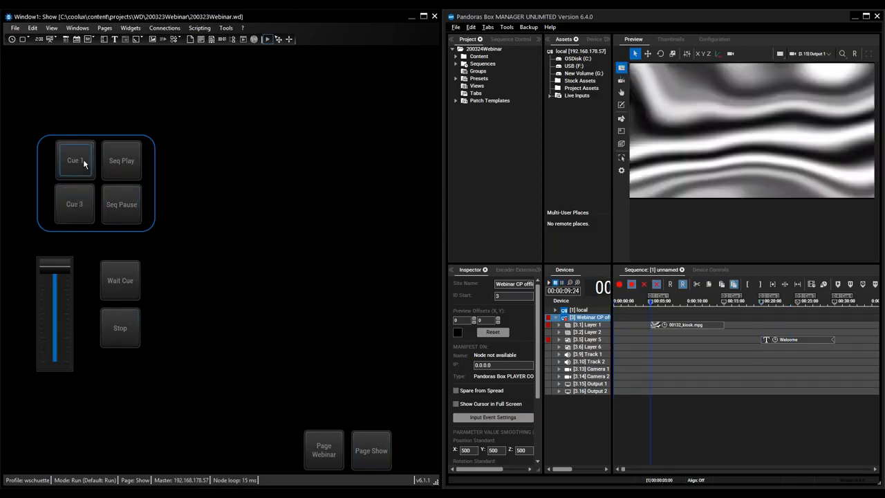
mouse_move(52, 271)
mouse_down()
mouse_move(53, 365)
mouse_move(60, 247)
mouse_move(53, 395)
mouse_move(62, 240)
mouse_move(53, 389)
mouse_move(63, 258)
mouse_up()
Step: Go to the Webinar page and switch Widget Designer to Edit / Move mode
click(316, 454)
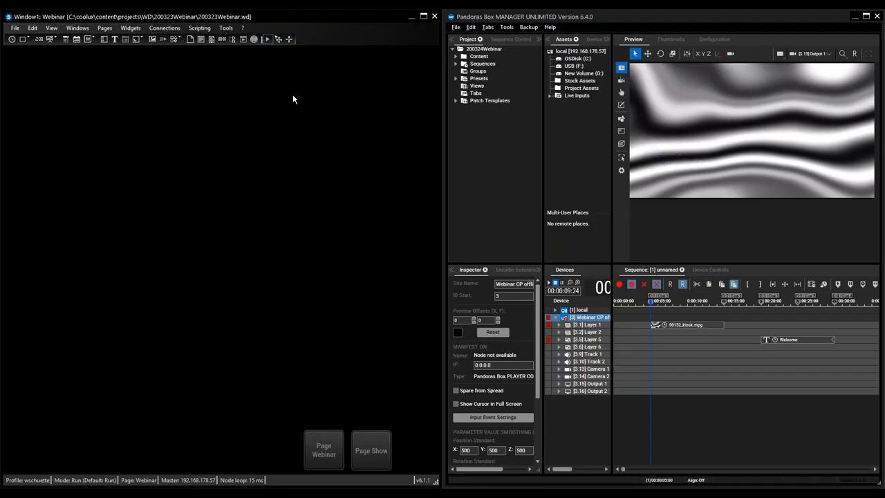
key(alt)
key(alt+e)
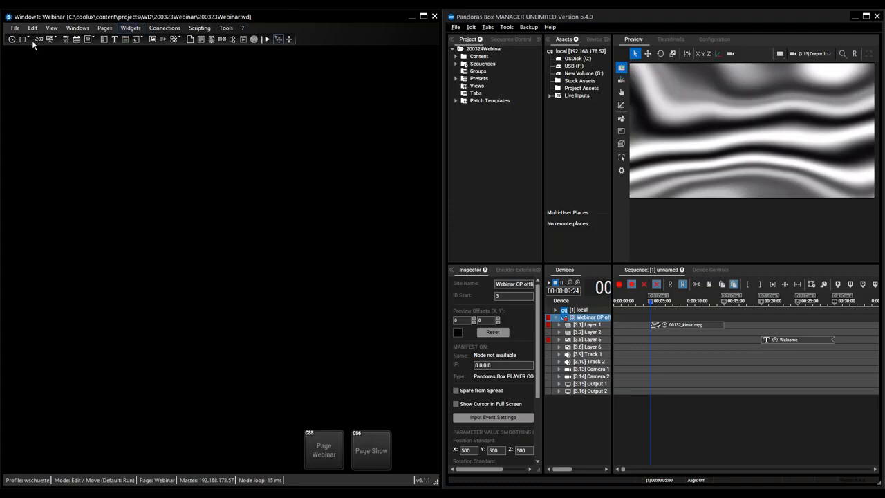
Step: Add a vertical fader widget to the Webinar page and position it near the page's left edge
right_click(114, 79)
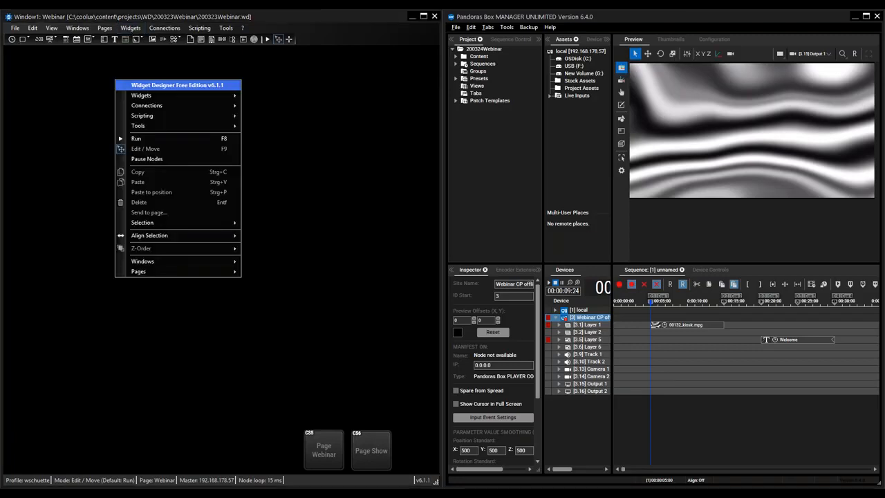
mouse_move(163, 97)
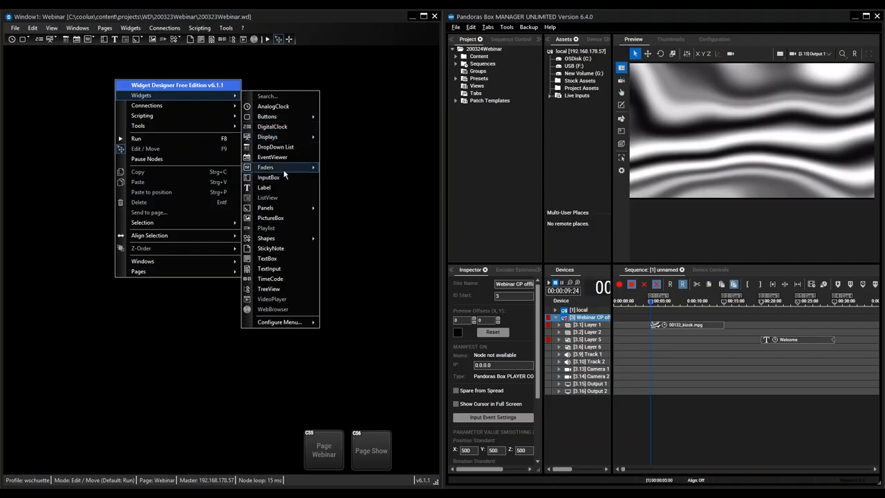
mouse_move(278, 173)
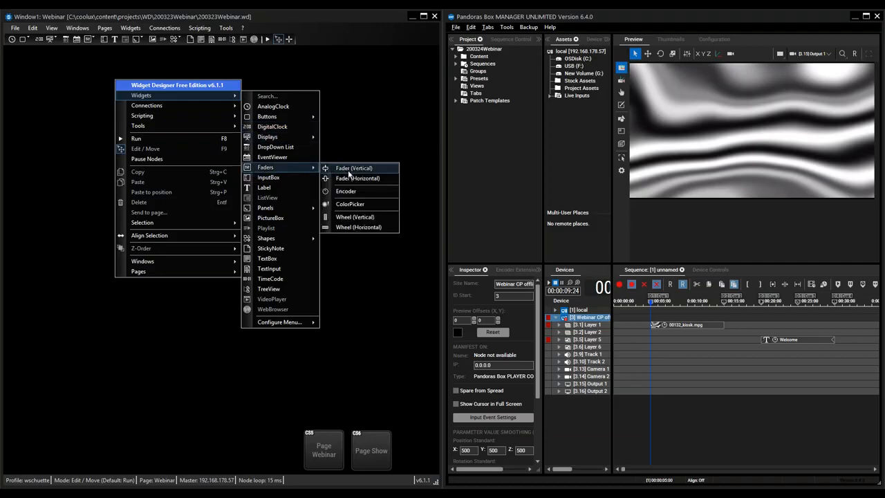
click(349, 173)
click(24, 182)
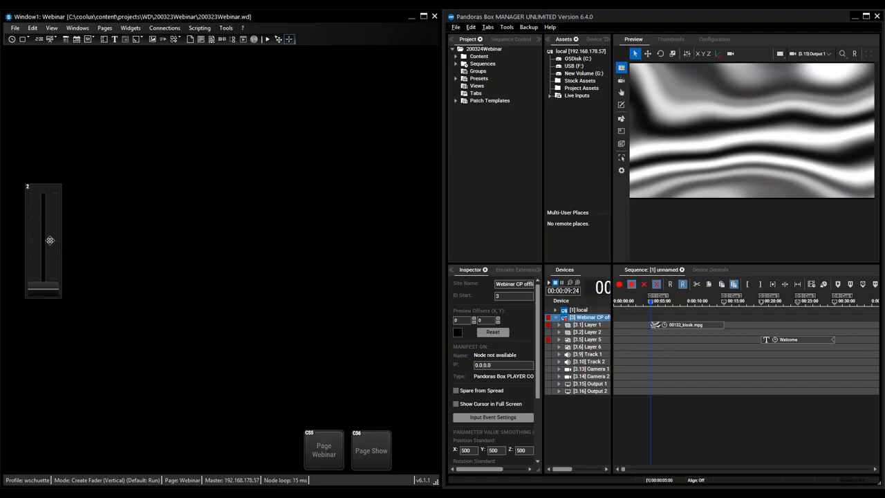
drag(46, 231, 35, 247)
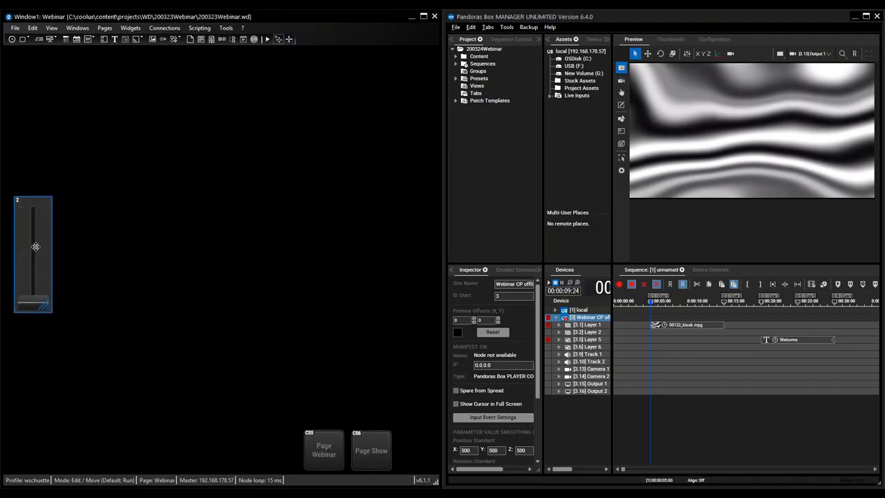
Step: Open the new fader's properties and set its controlled devices to 3,1 5,1
double_click(35, 247)
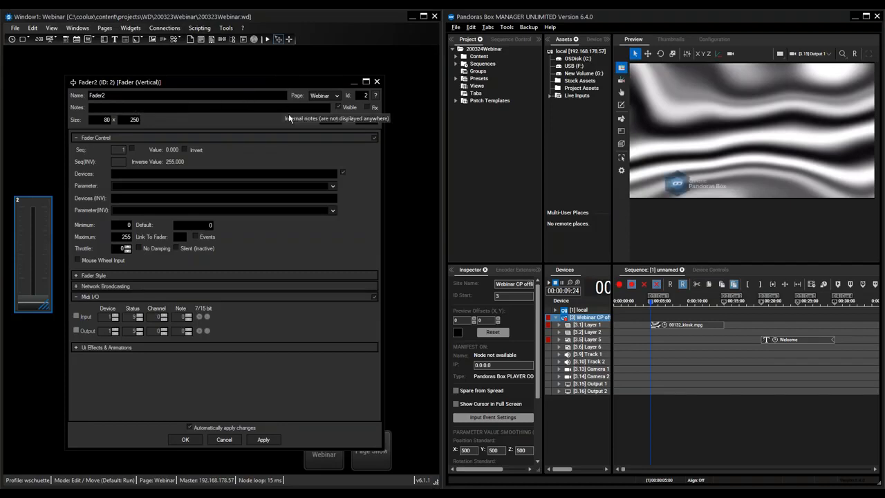
click(127, 178)
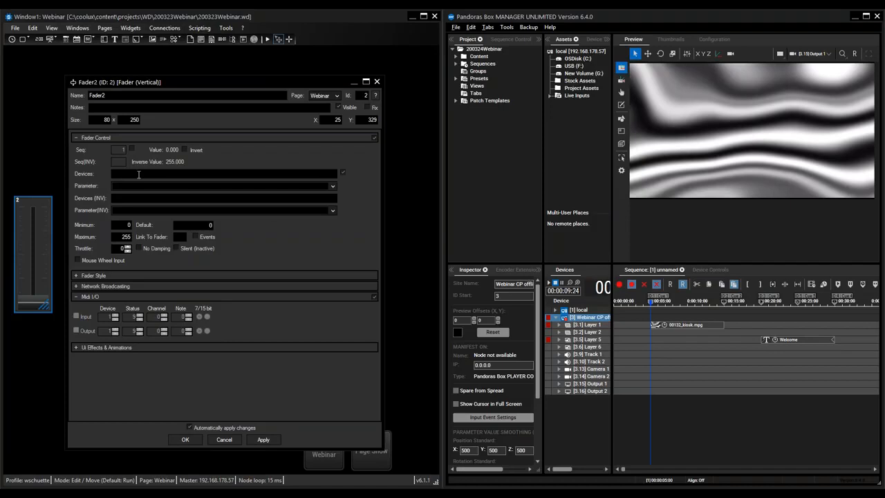
text(3)
text(.1)
click(794, 340)
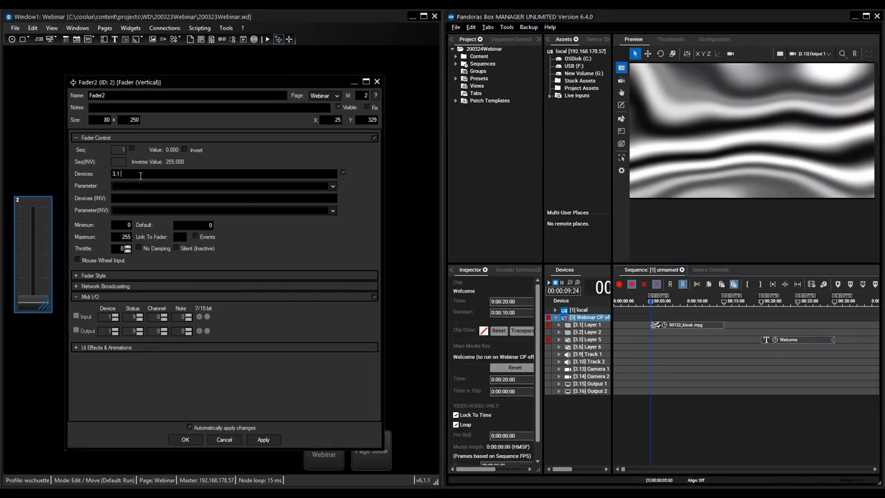
text(5)
key(BackSpace)
text(,5,1)
Step: Set the fader's control parameter to Opacity, then apply and close its properties
click(333, 186)
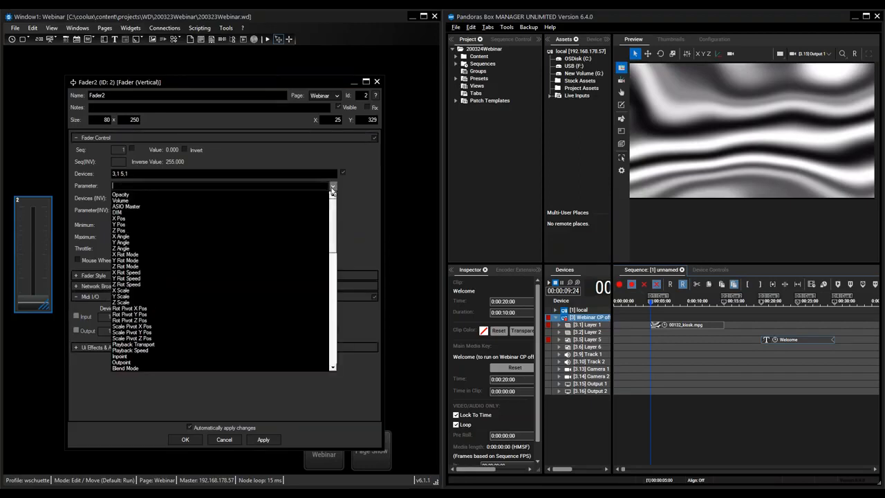
click(333, 187)
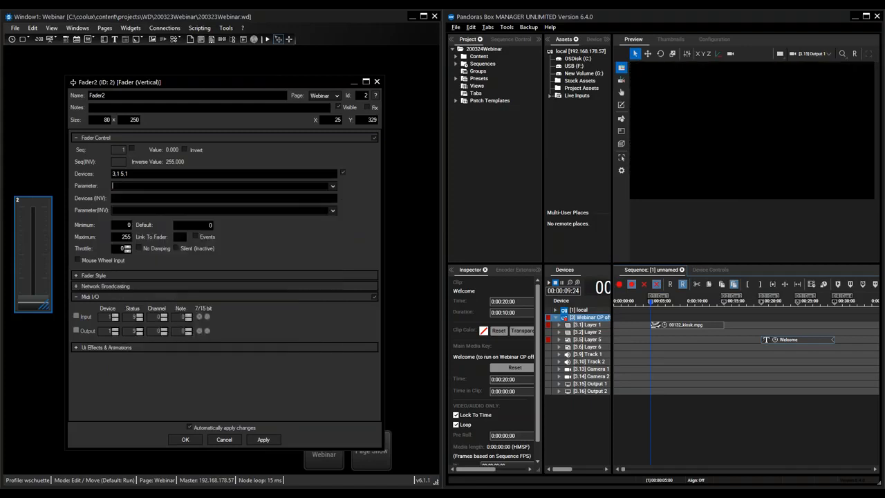
click(332, 187)
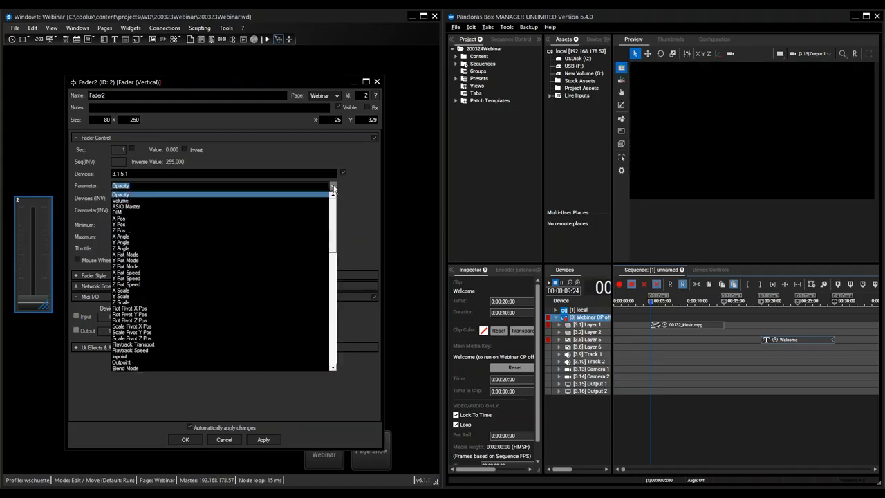
scroll(230, 312, down, 15)
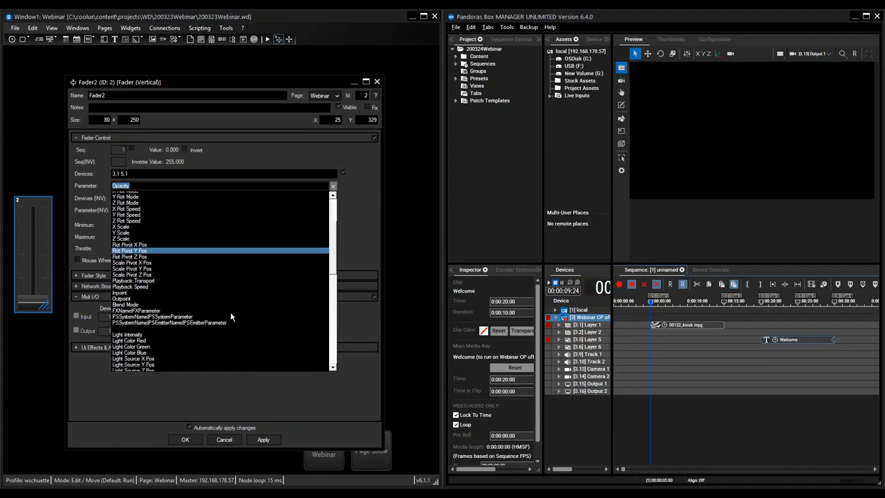
scroll(228, 315, up, 6)
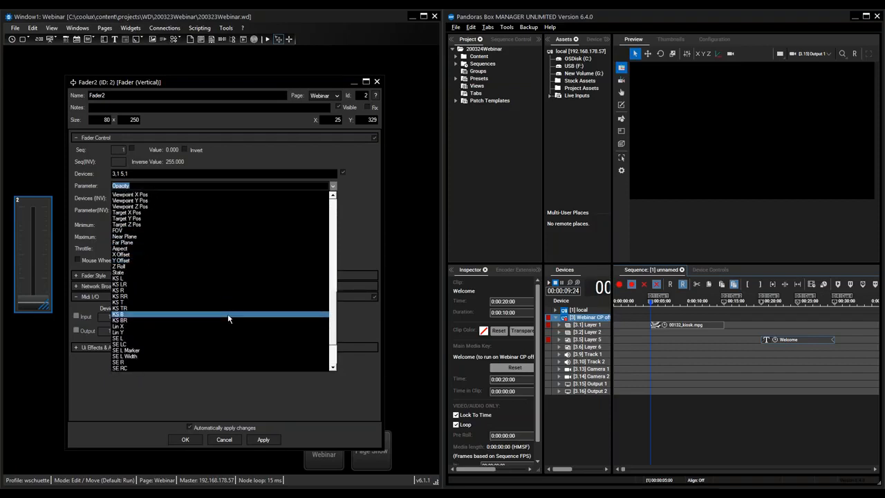
scroll(228, 316, up, 6)
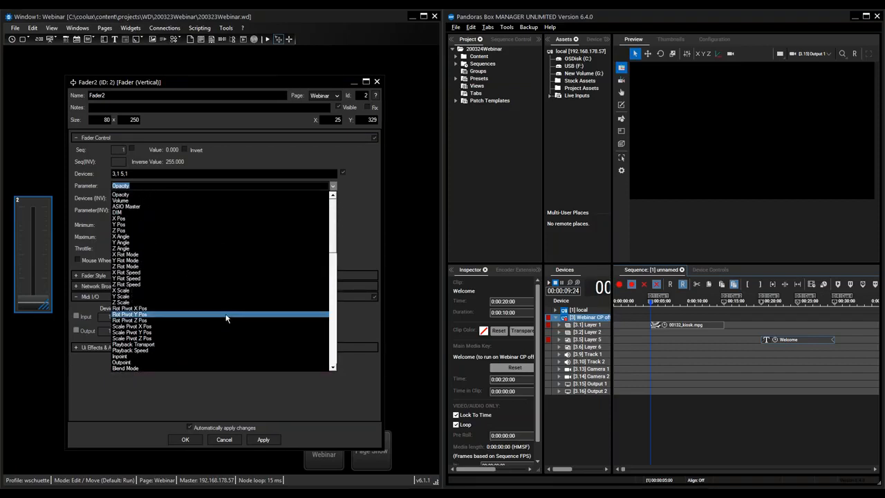
click(115, 189)
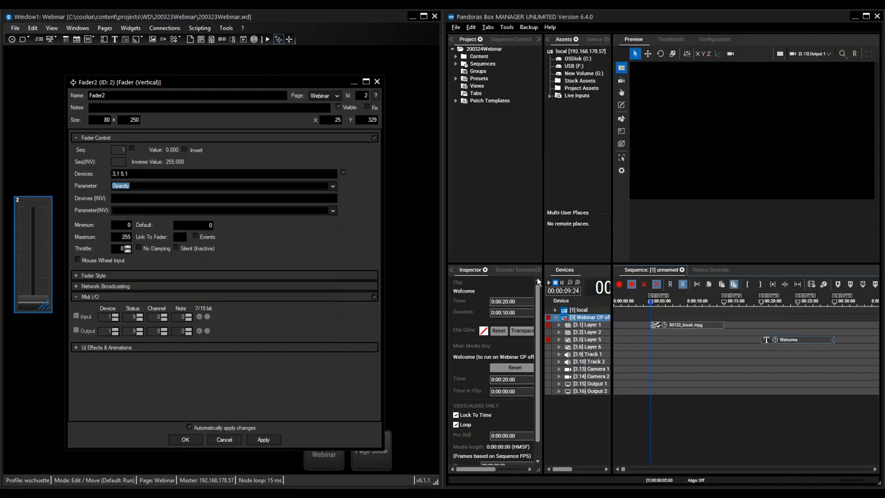
click(263, 440)
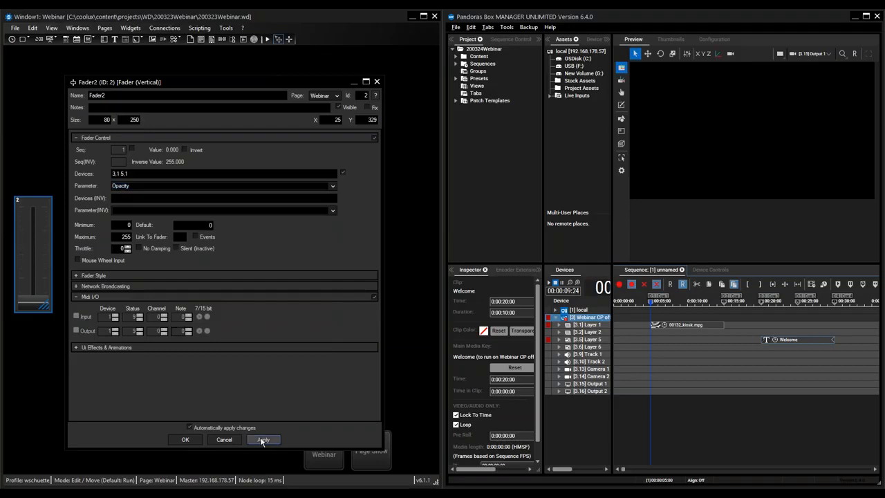
click(185, 440)
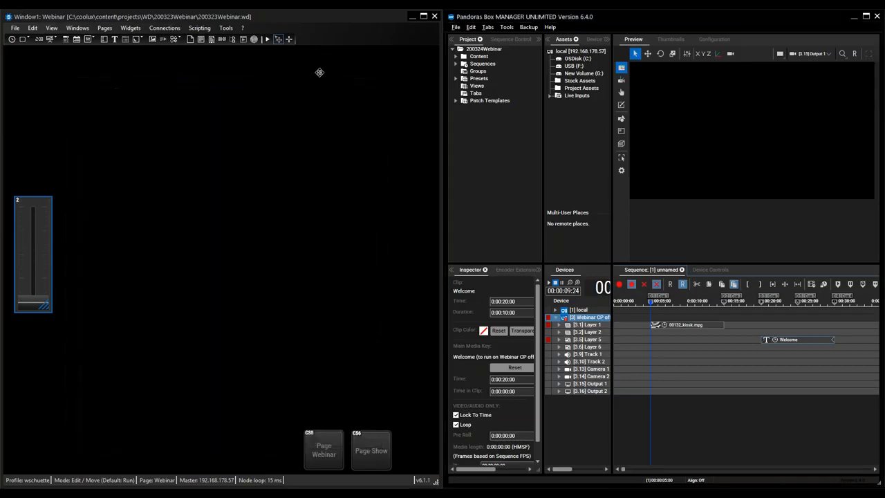
Step: Switch to Run mode and test the fader's opacity control over the 00132_kiosk.mpg and Welcome clips
click(267, 38)
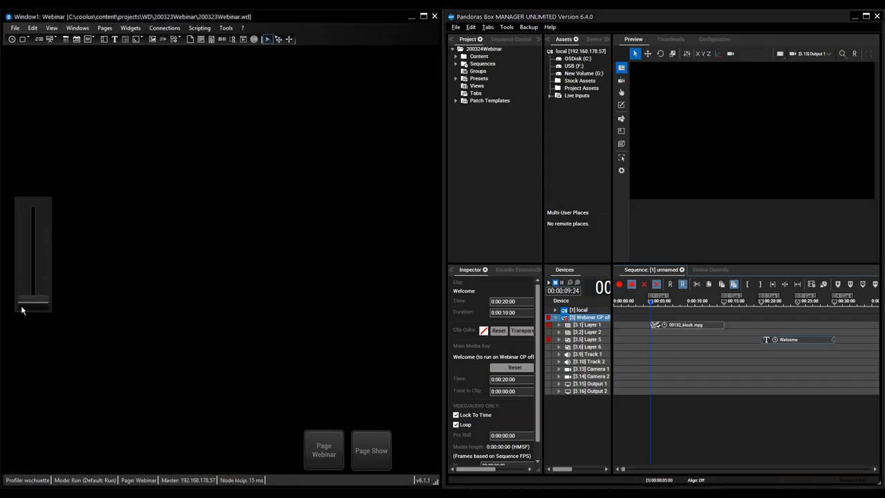
mouse_move(32, 302)
mouse_down()
mouse_move(33, 184)
mouse_move(48, 272)
mouse_move(61, 232)
mouse_move(46, 264)
mouse_move(155, 233)
mouse_up()
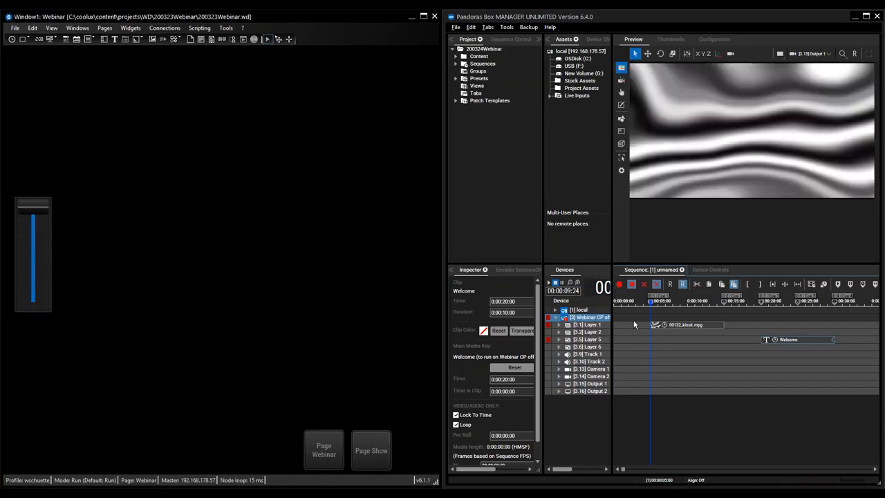
click(678, 305)
click(788, 307)
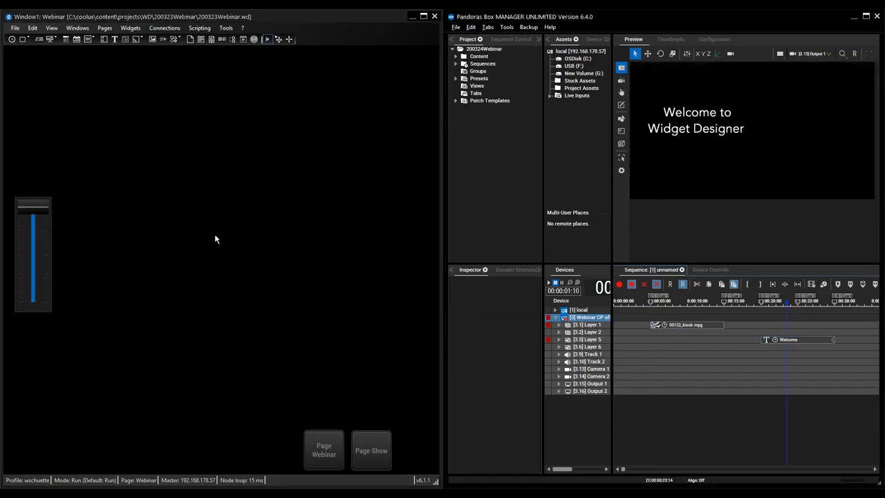
drag(40, 207, 50, 183)
Step: Correct the fader's devices to 3,1 3,5 to address Layer 5, and test it on the Welcome and 00132_kiosk.mpg clips
click(592, 344)
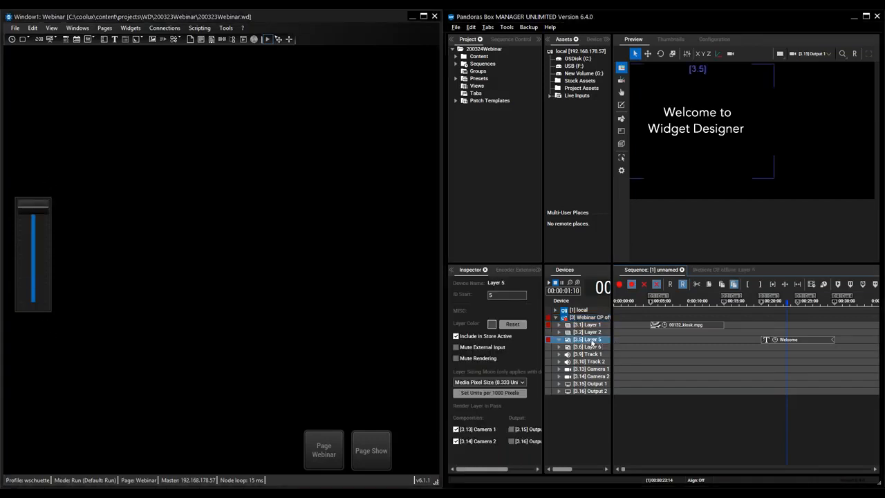
right_click(40, 239)
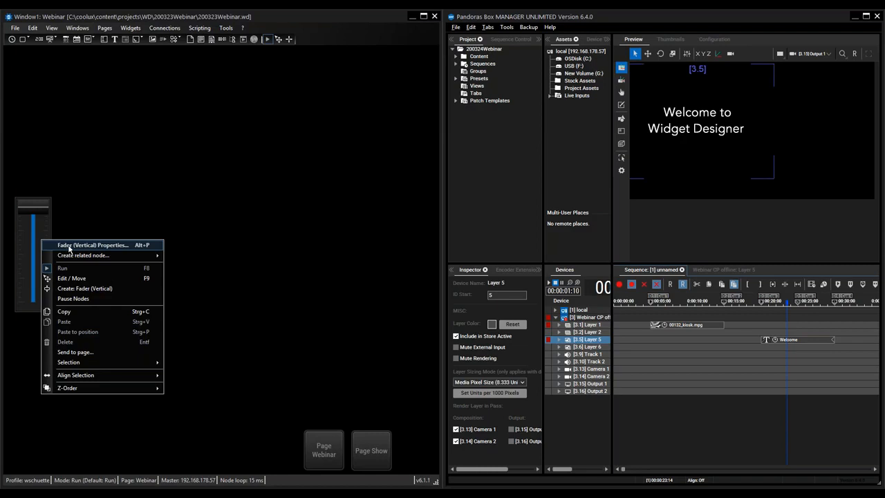
click(69, 247)
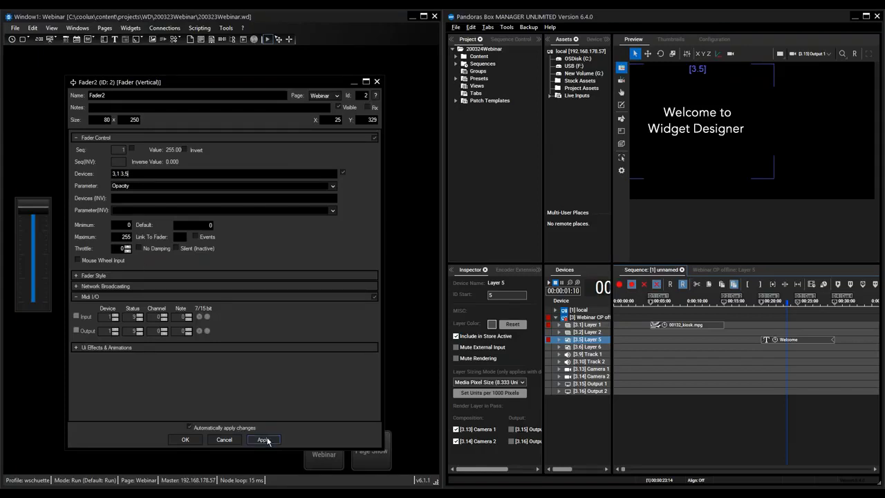
click(187, 440)
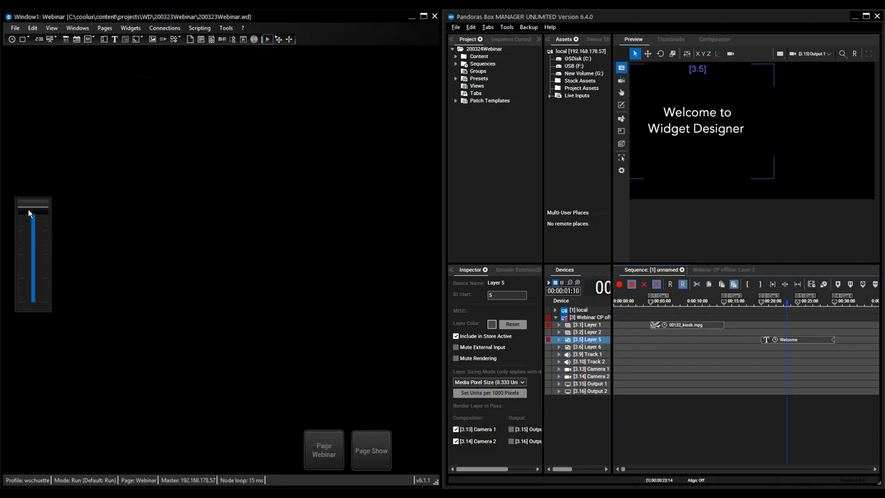
mouse_move(30, 214)
mouse_down()
mouse_move(36, 302)
mouse_move(21, 201)
mouse_up()
click(680, 302)
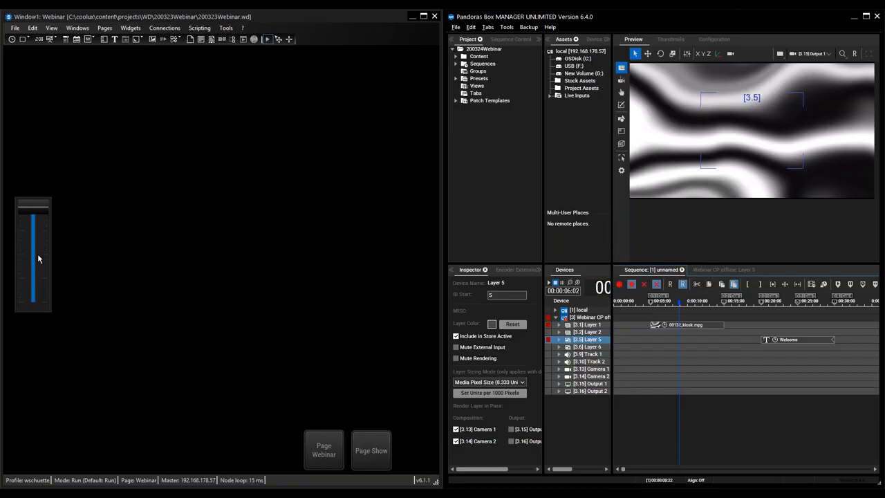
Step: Place a second vertical fader on the Webinar page, just right of the first one
click(289, 40)
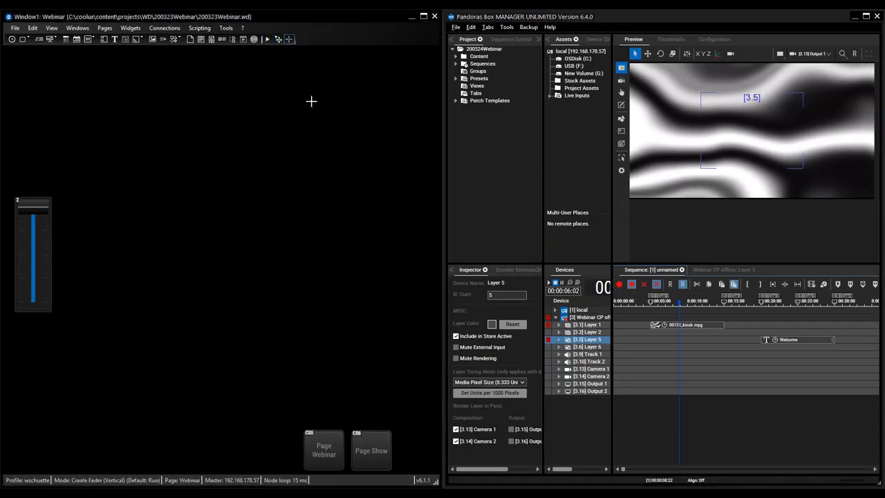
click(73, 205)
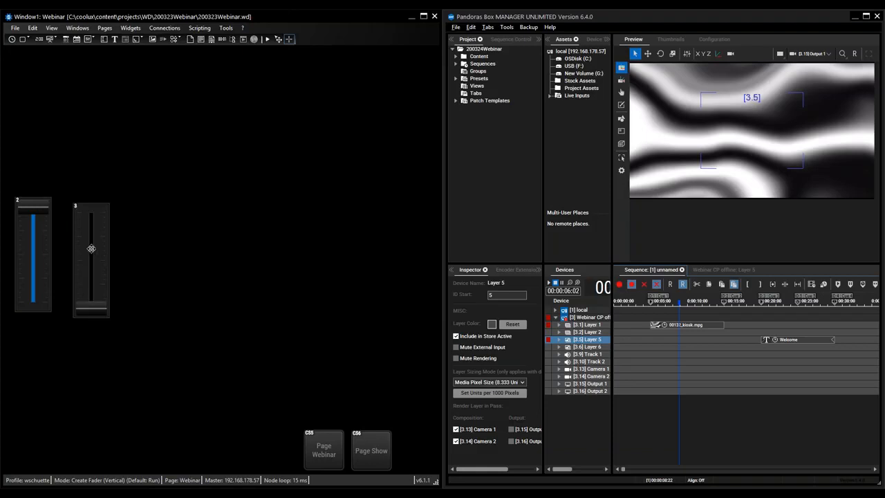
Step: Move the second vertical fader further from the first one, and delete it from the Webinar page
drag(91, 249, 149, 246)
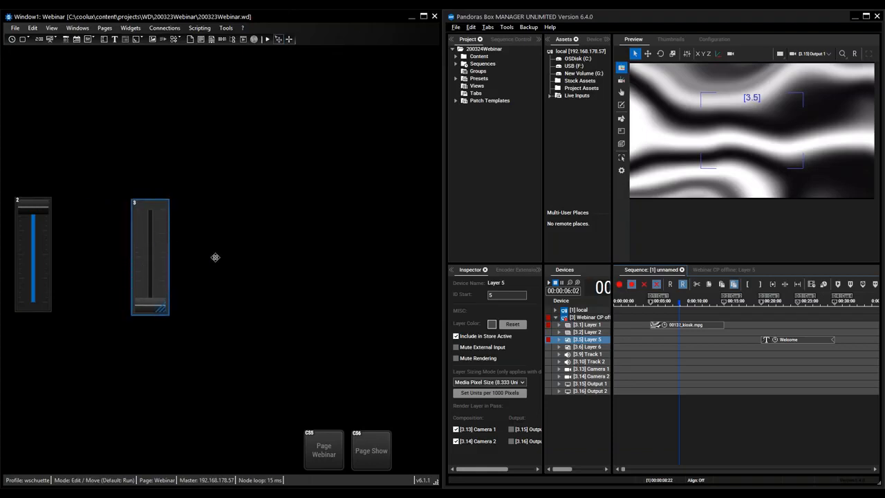
click(192, 240)
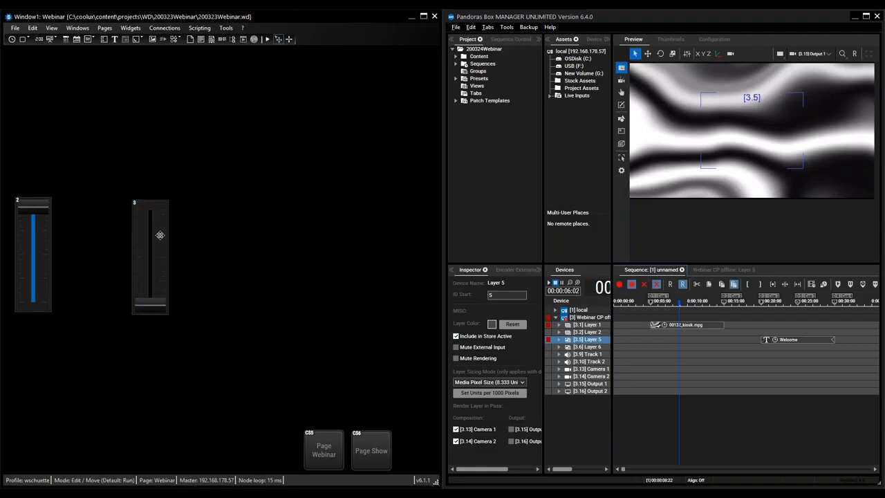
click(150, 242)
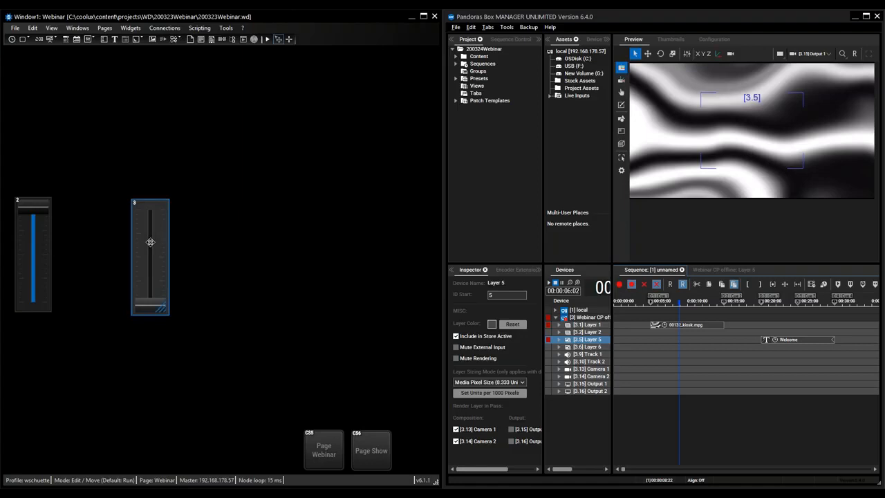
key(Delete)
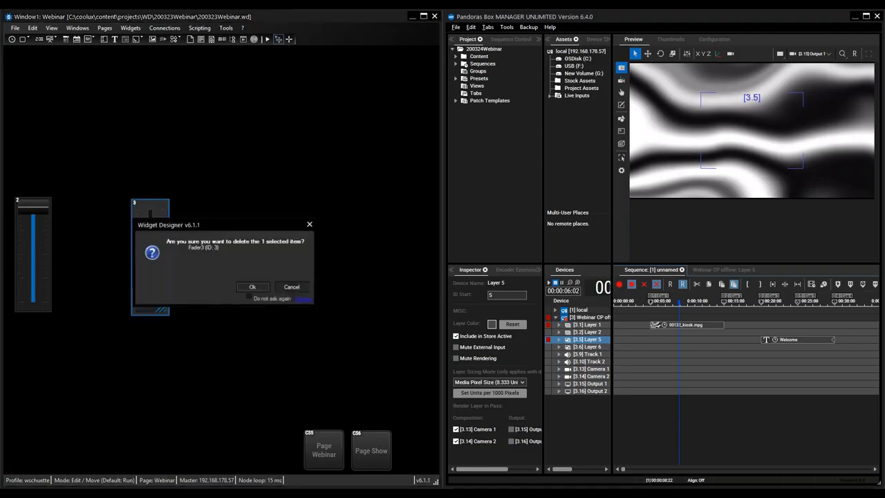
click(253, 288)
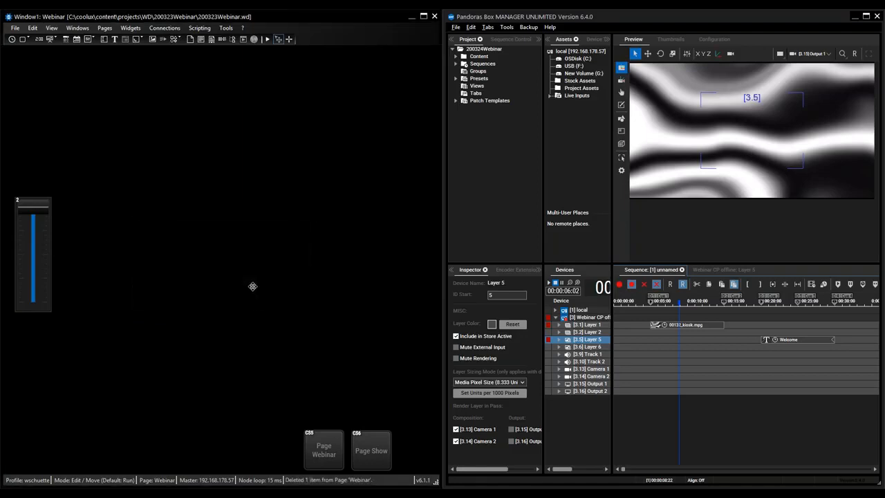
Step: Return to Edit mode and place four CustomScript buttons in two rows of two above the fader
click(267, 39)
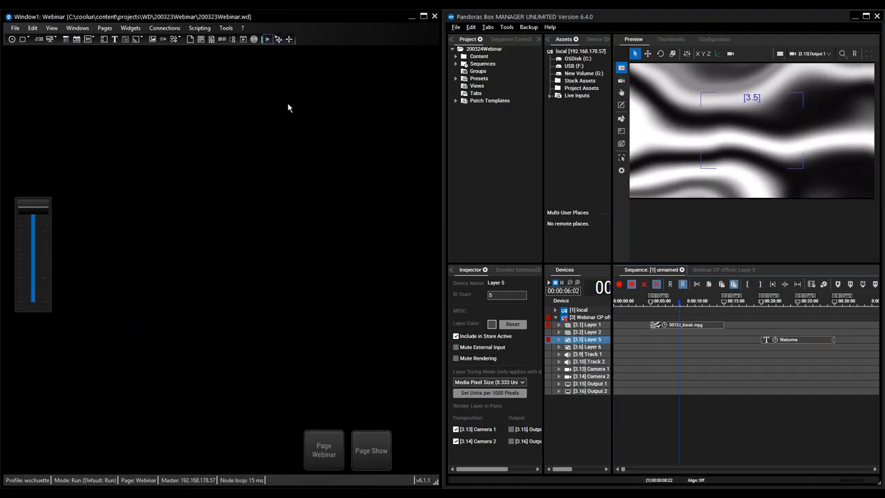
click(278, 40)
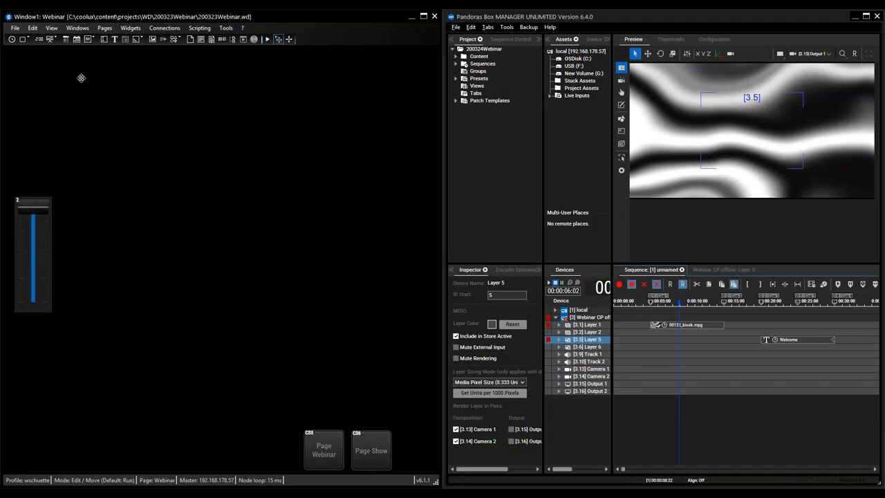
click(131, 29)
mouse_move(147, 64)
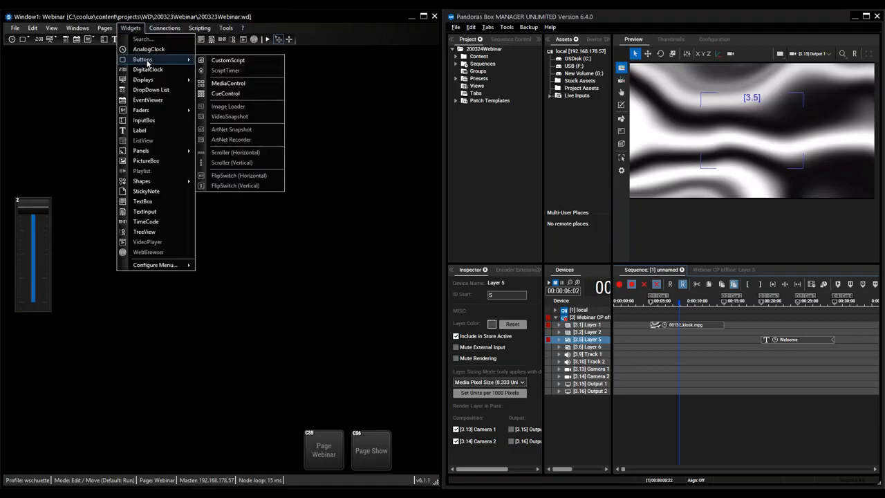
click(228, 61)
click(33, 73)
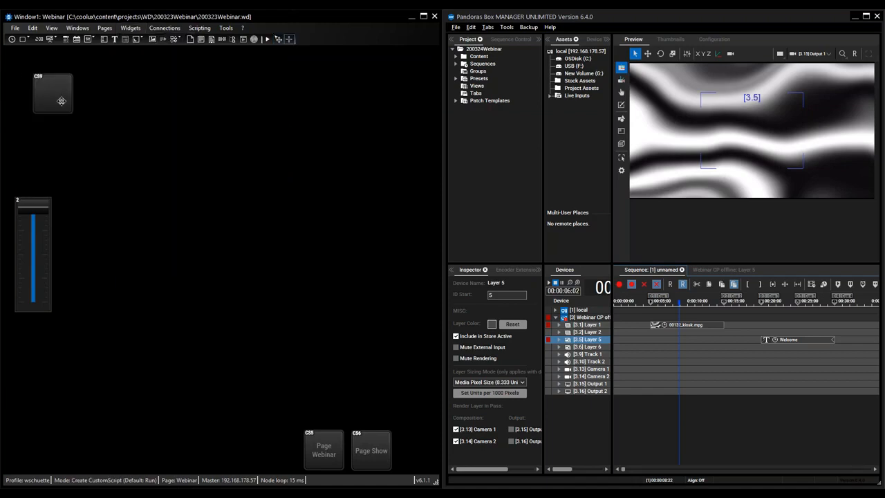
click(37, 126)
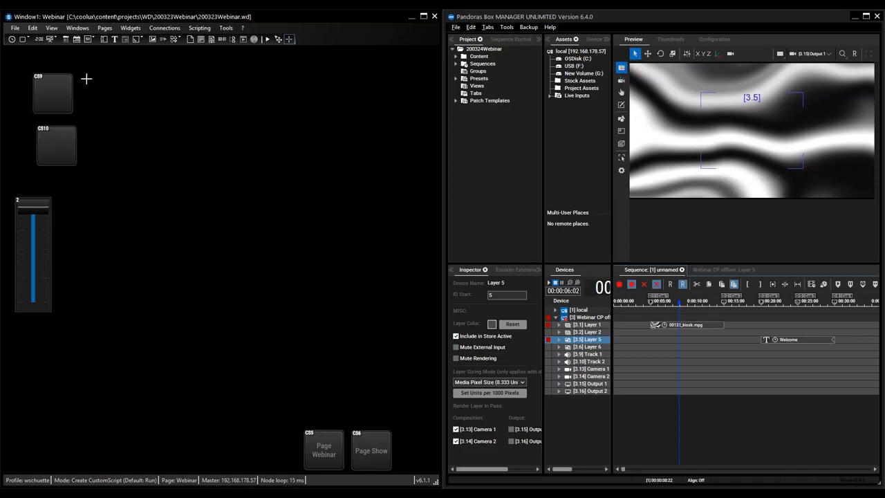
click(87, 78)
click(87, 129)
key(Escape)
Step: Reposition the CustomScript buttons so they line up in an even two-by-two grid
click(57, 146)
drag(57, 146, 54, 145)
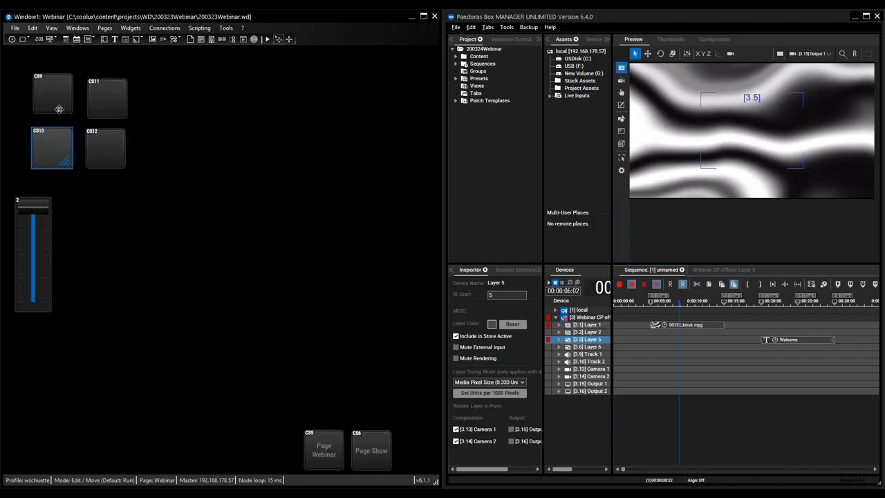
click(60, 97)
drag(59, 97, 104, 99)
click(106, 99)
click(56, 96)
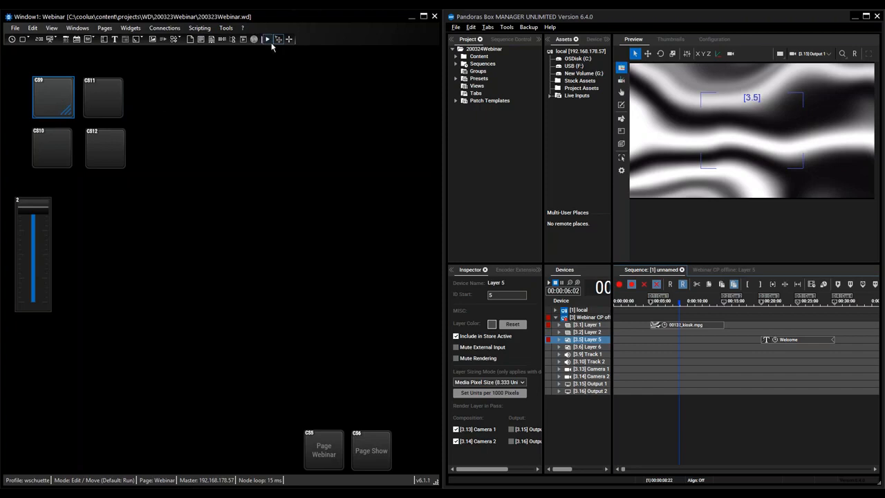
Step: Open the properties of the first CustomScript button, CS9, and set its label to Cue 1
double_click(50, 98)
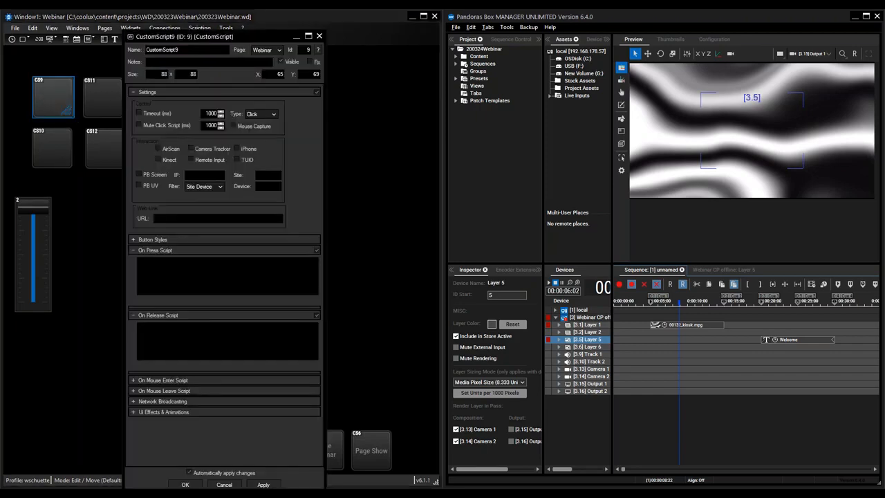
drag(245, 37, 261, 18)
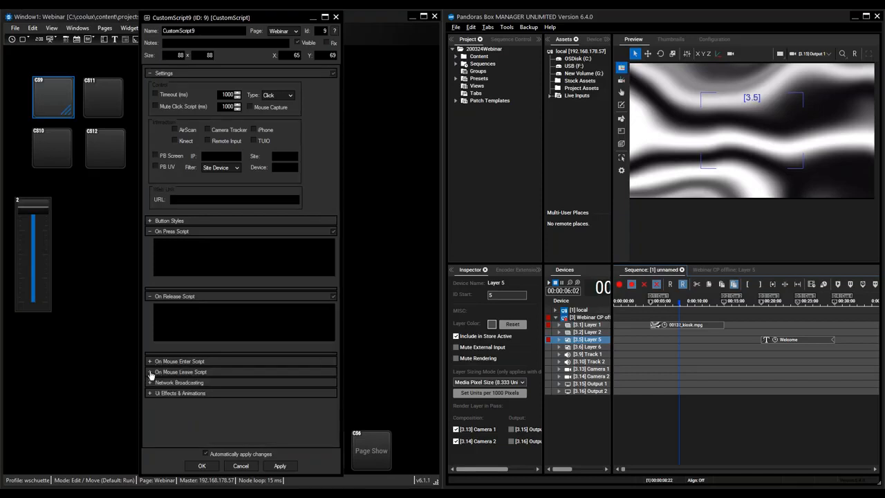
click(150, 374)
click(151, 373)
click(150, 222)
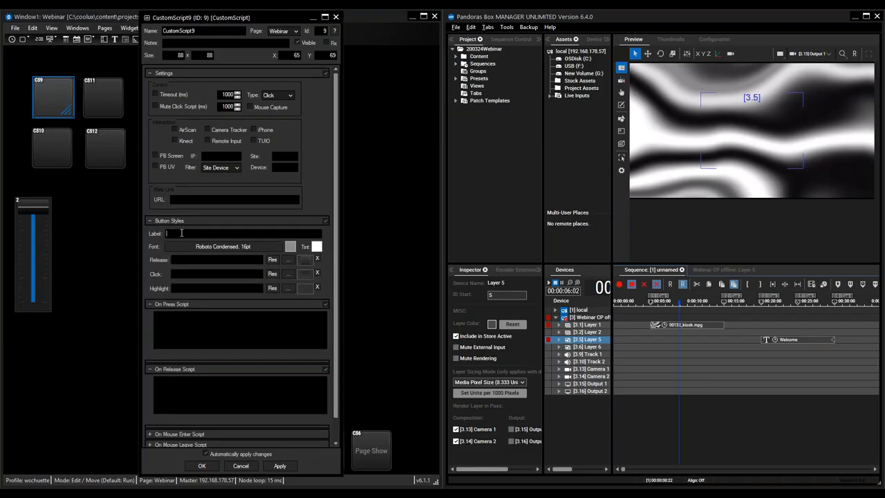
text(u)
text(1)
Step: Enter SeqGotoCue(1,1) as the On Press script of the Cue 1 button
click(150, 221)
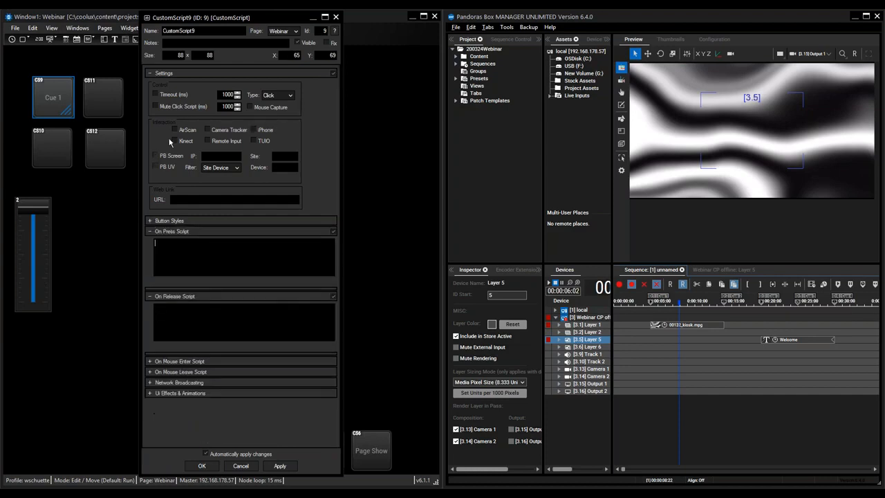
click(154, 73)
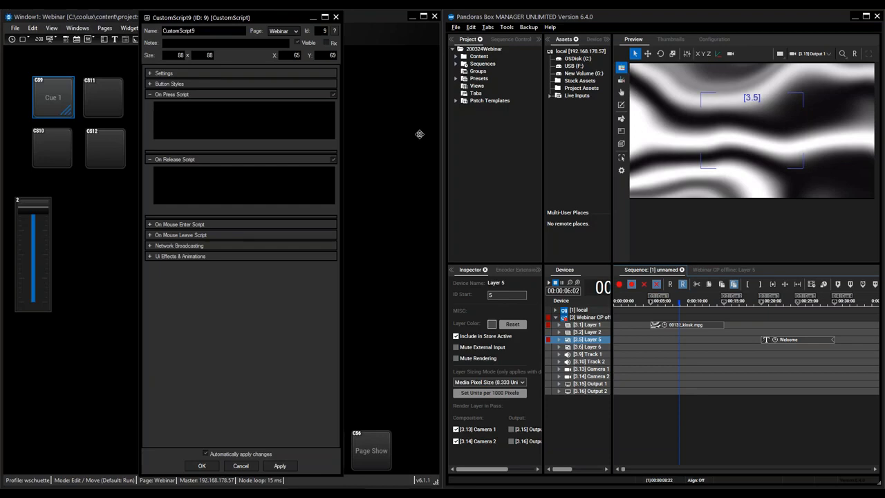
text(goto)
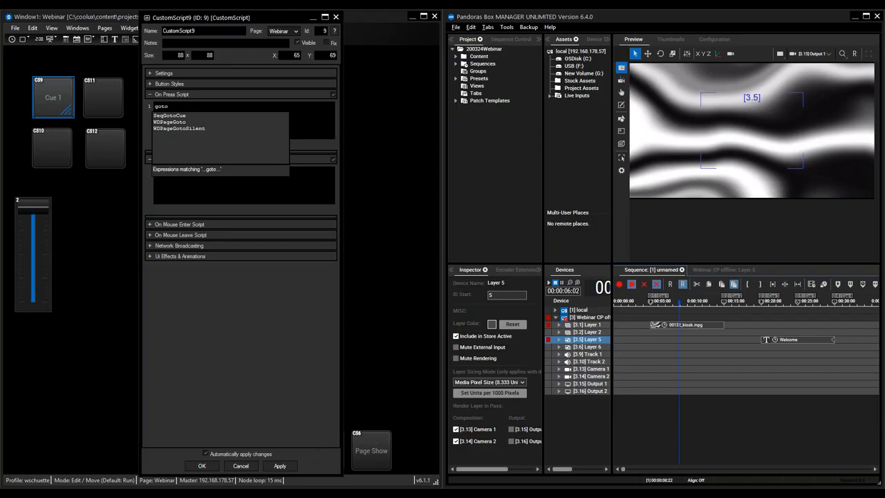
click(166, 119)
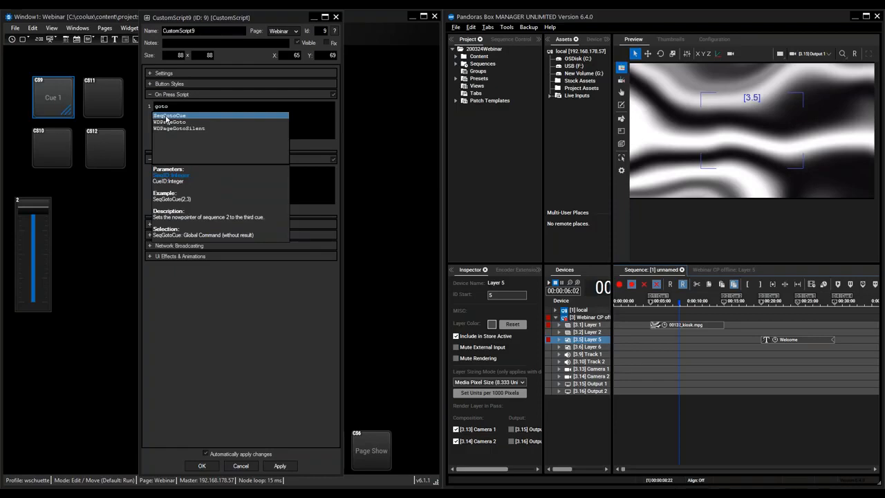
double_click(166, 119)
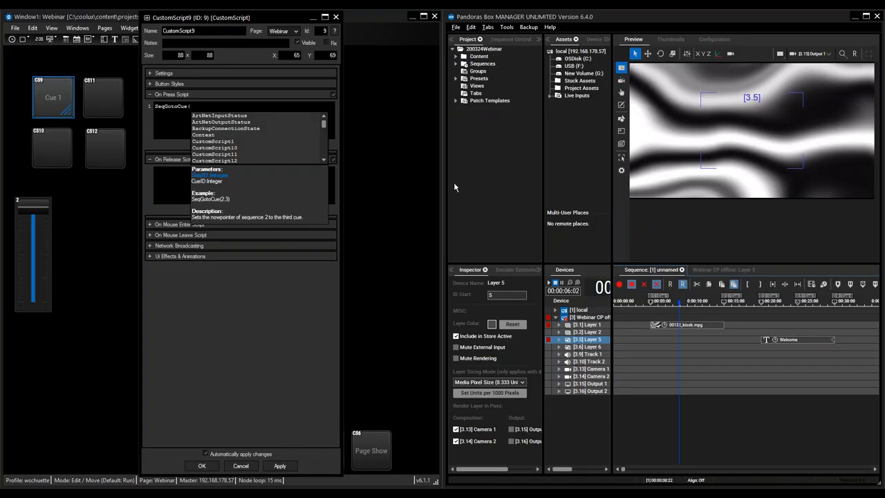
text(1,)
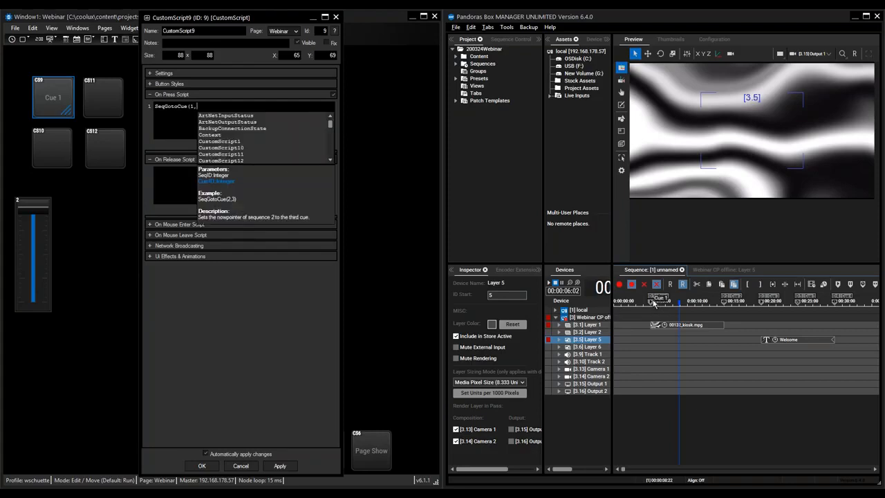
text(1)
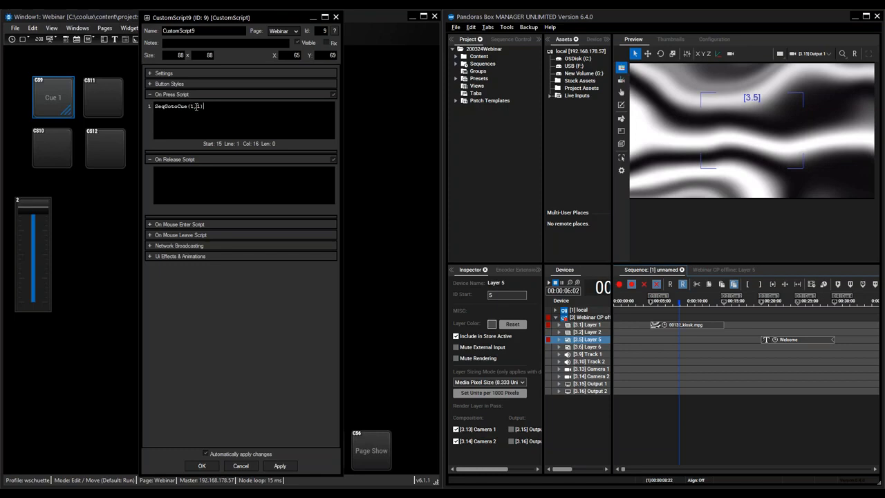
Step: Apply and close the Cue 1 button's properties, and test the button in Run mode
click(279, 466)
click(214, 467)
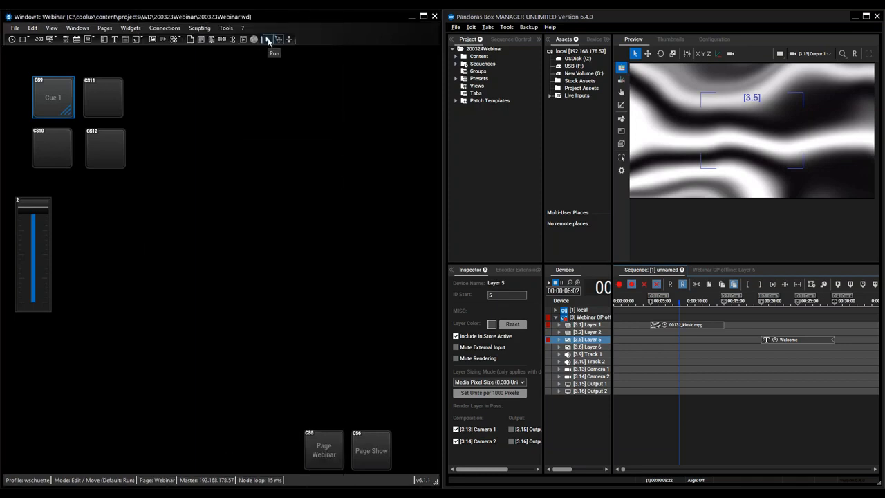
key(alt)
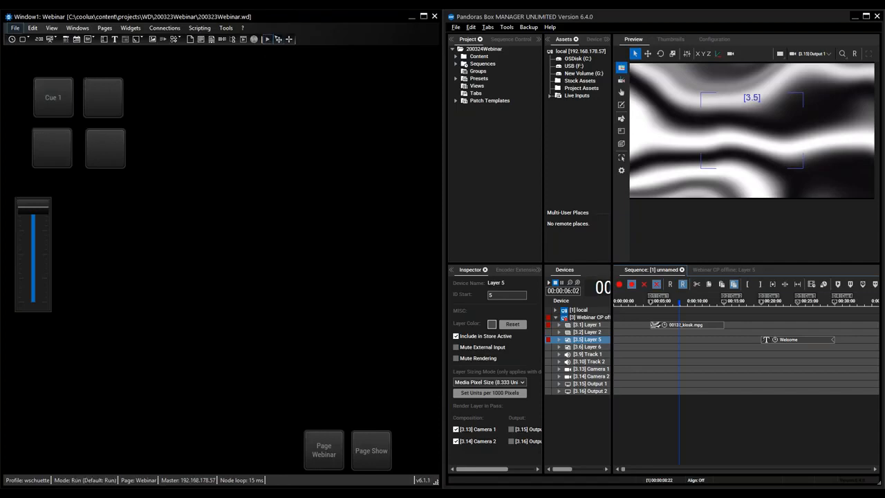
click(46, 95)
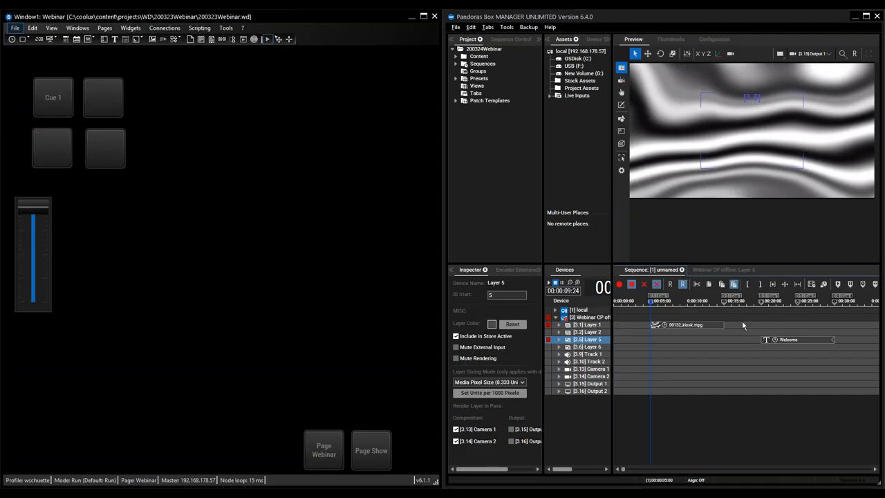
Step: Open the properties of the button below Cue 1, and copy the On Press script from the Cue 1 button
right_click(56, 146)
click(195, 233)
right_click(56, 147)
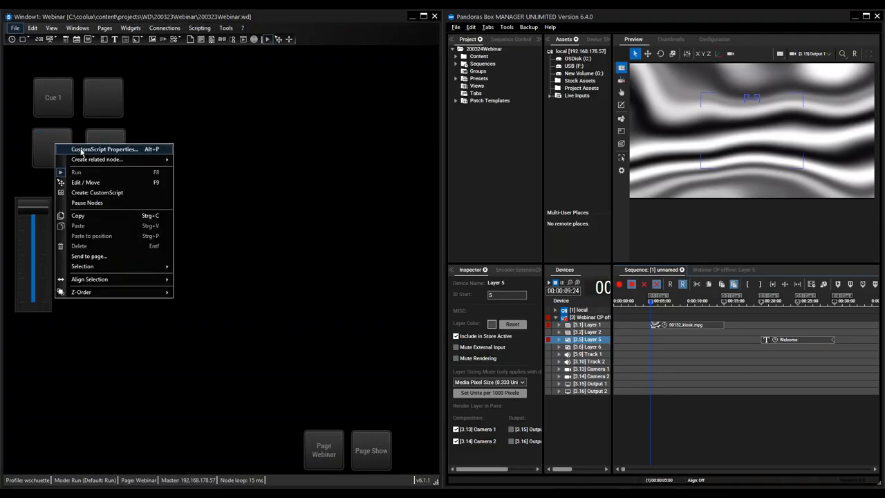
click(81, 151)
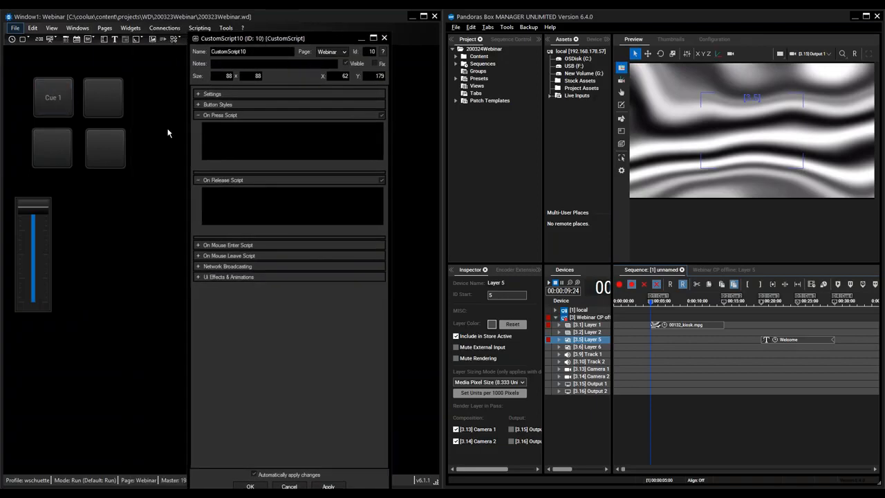
right_click(54, 90)
click(80, 104)
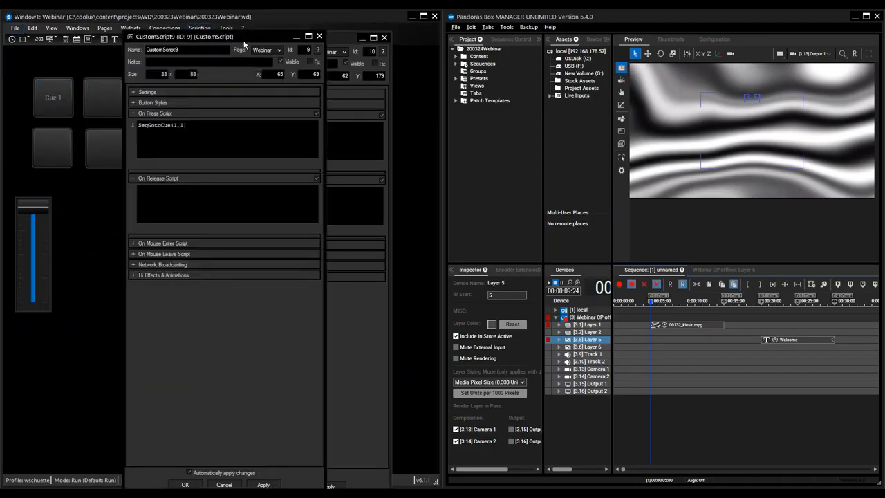
click(201, 156)
key(ctrl+a)
key(ctrl+c)
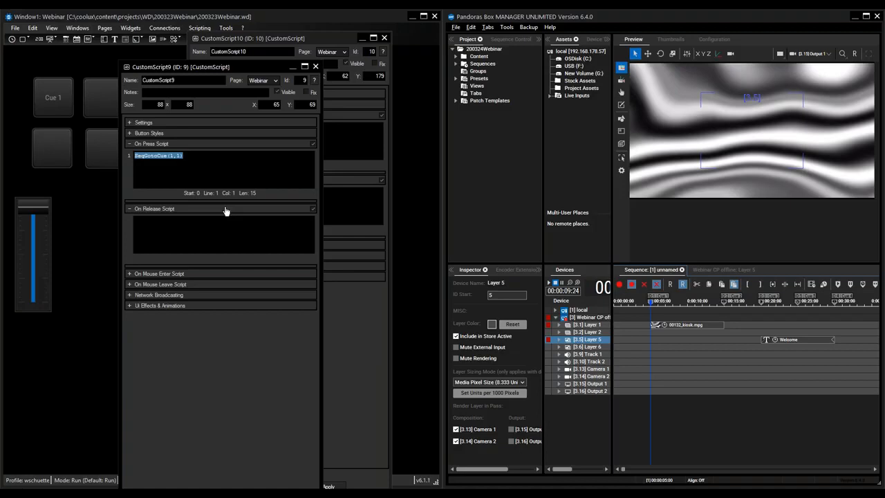
click(316, 67)
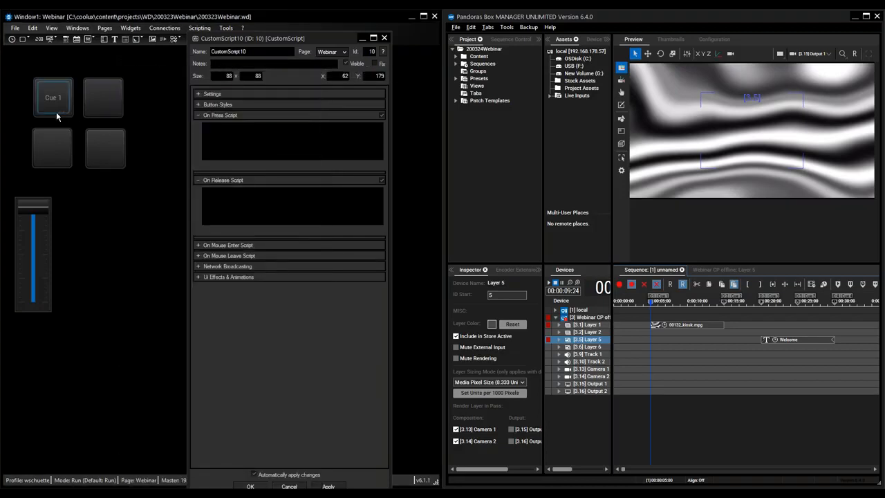
Step: Paste the script into the lower button's On Press script and change it to SeqGotoCue(1,3)
click(233, 127)
key(ctrl+v)
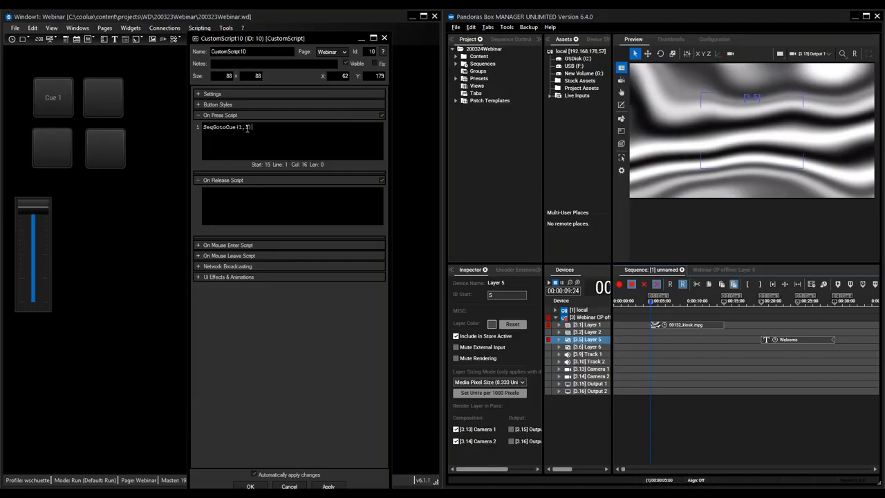
click(248, 128)
key(BackSpace)
text(3)
Step: Label the button below Cue 1 as Cue 3, then apply and close its properties
click(207, 105)
click(224, 119)
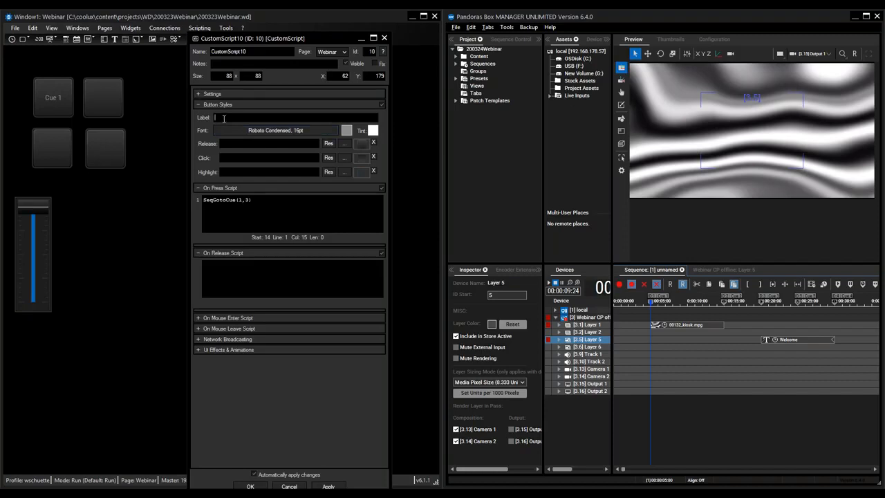
text(Cue)
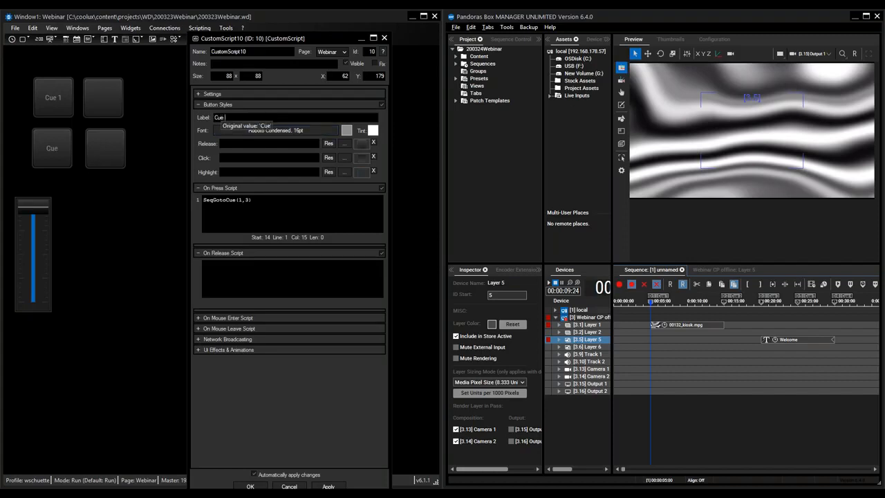
text( 3)
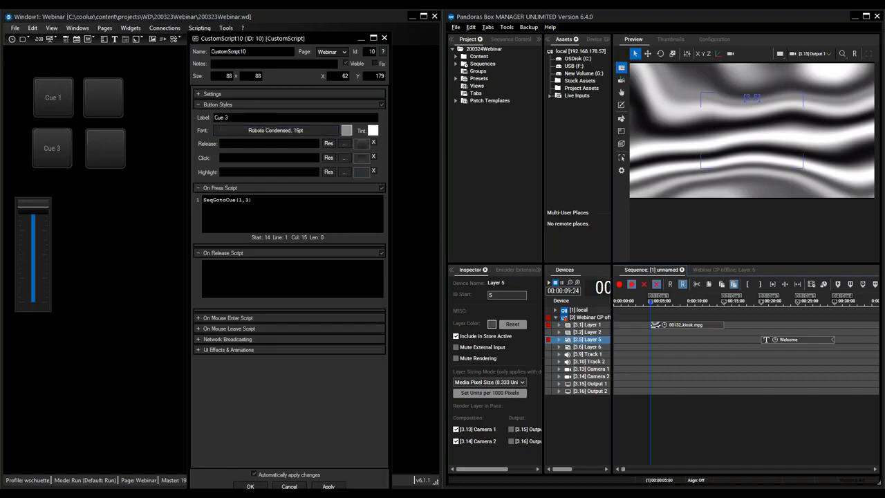
click(328, 486)
click(250, 487)
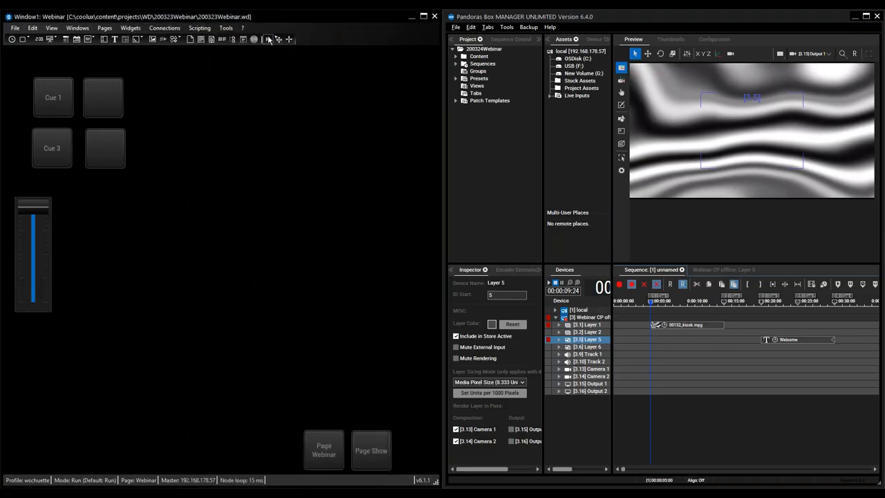
Step: Test the Cue 1 and Cue 3 buttons alternately in Run mode, watching the sequence position
click(49, 153)
click(54, 103)
click(50, 147)
click(57, 97)
click(50, 147)
click(48, 100)
click(50, 146)
click(48, 97)
Step: Open the properties of the blank button beside Cue 1 and label it Seq Play
right_click(111, 105)
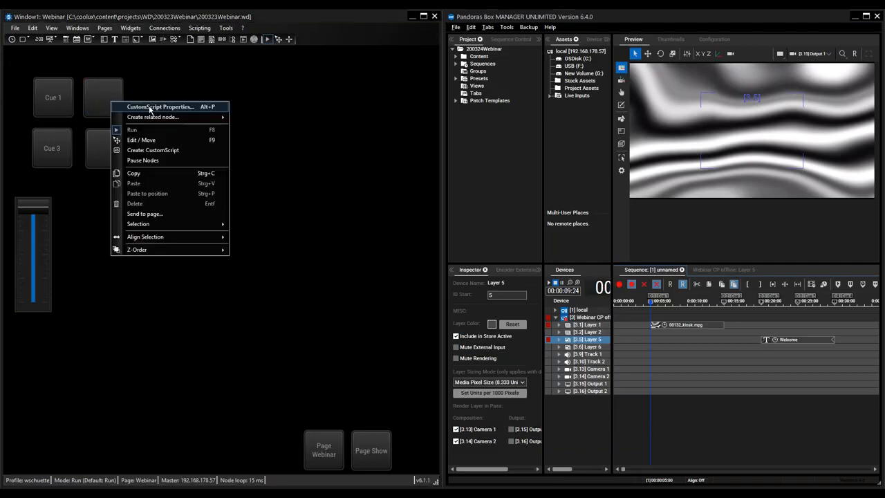
click(138, 105)
drag(187, 40, 279, 37)
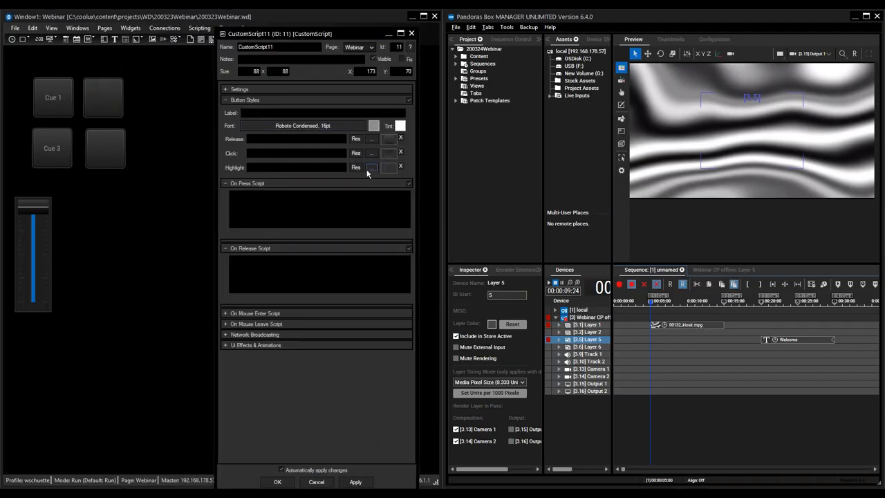
text(Seq Play)
Step: Write SeqSetState(1,"Play") as the Seq Play button's On Press script
click(312, 197)
text(se)
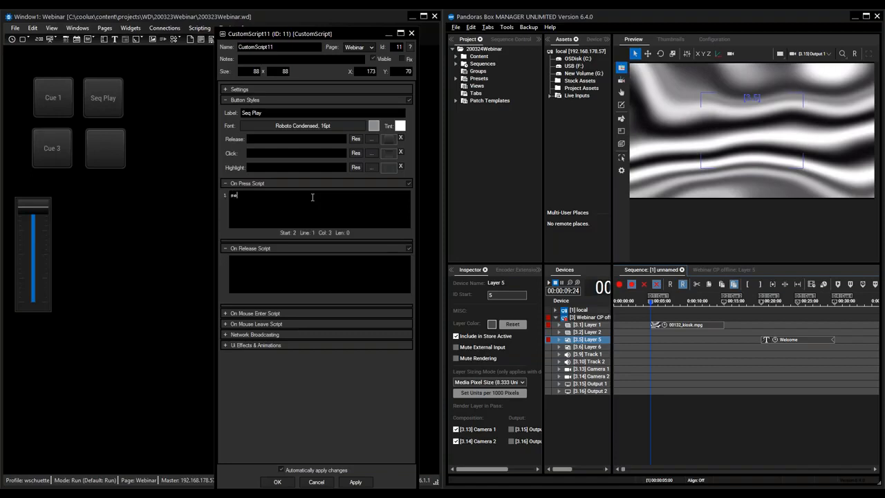
text(tst)
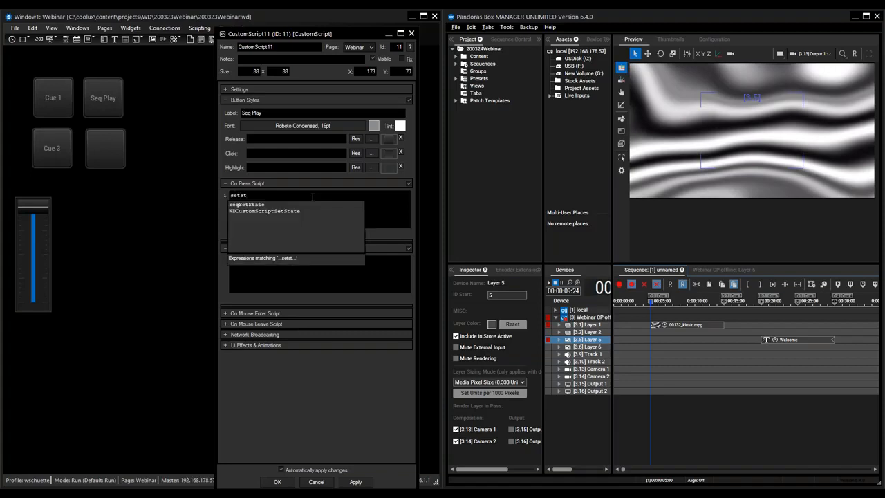
click(249, 206)
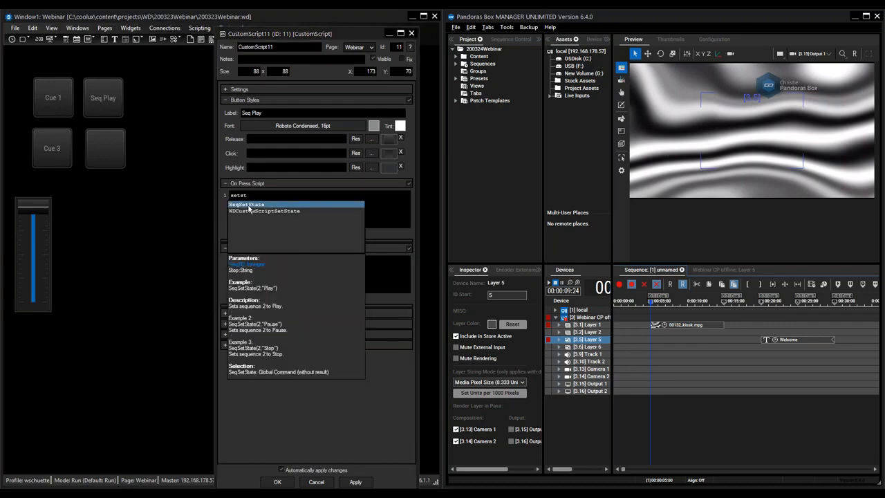
double_click(249, 205)
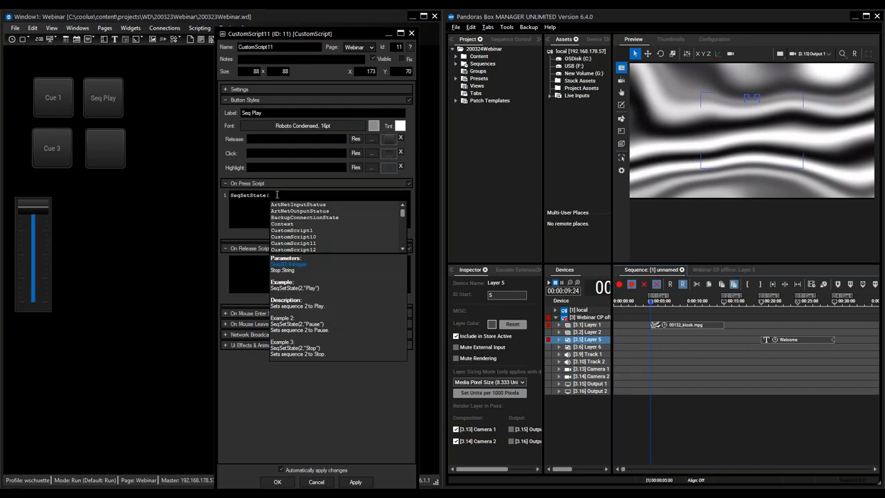
text(1)
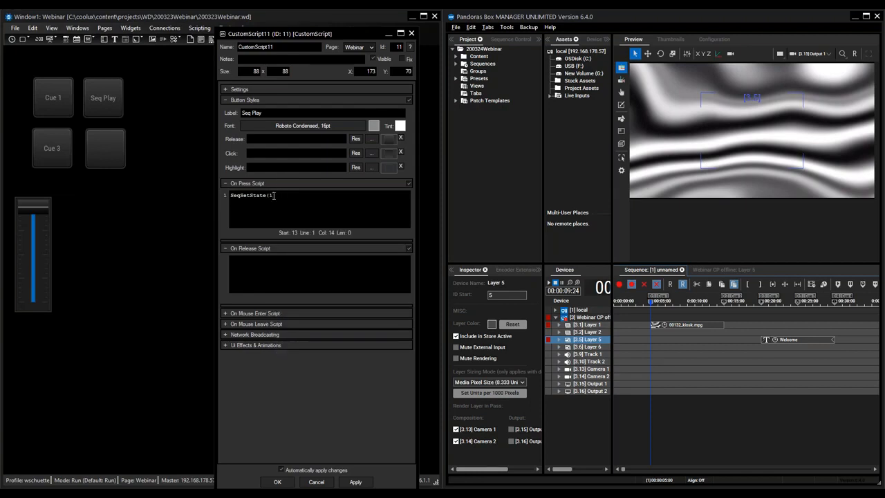
text(,)
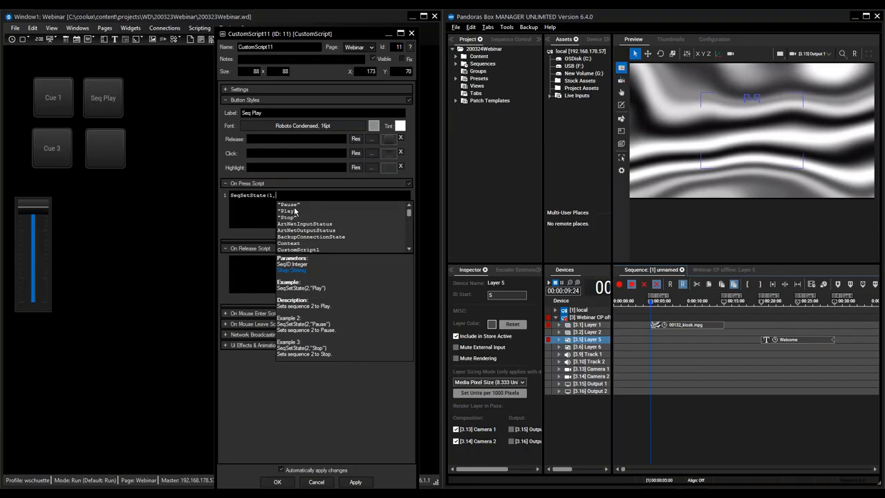
double_click(290, 212)
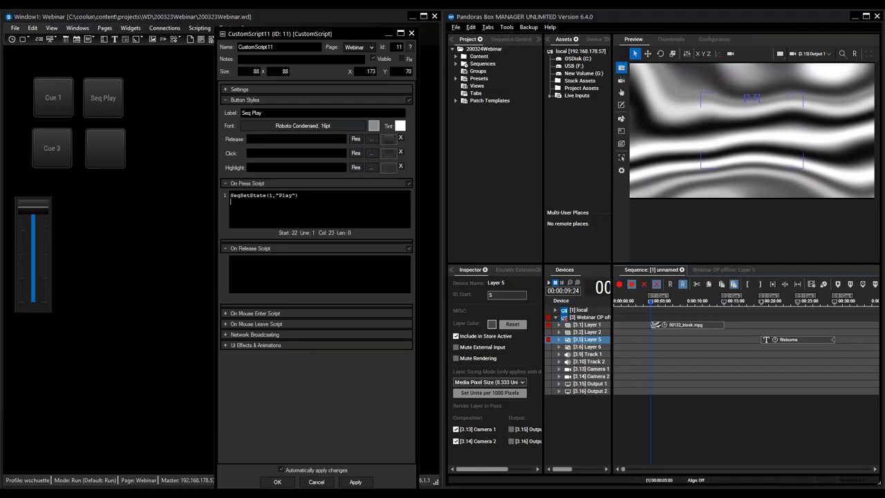
Step: Add a second line, SeqGotoCue(1,5), to the Seq Play button's On Press script
text(goto)
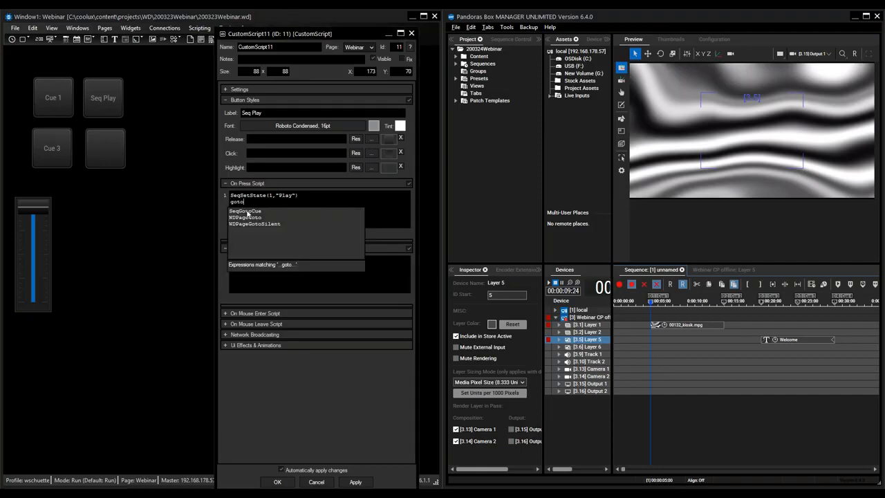
click(247, 211)
key(Return)
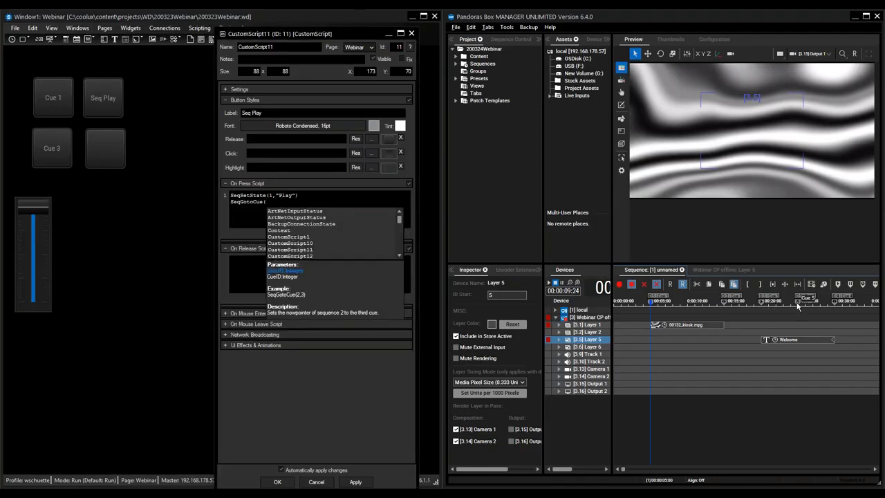
text(1,5))
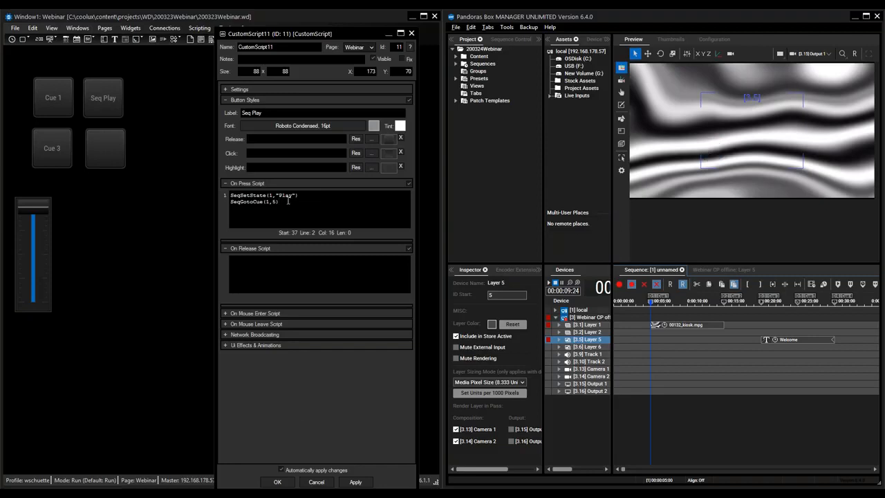
Step: Apply and close the Seq Play button's properties, and test the button while viewing the whole output in the preview
click(354, 483)
click(277, 482)
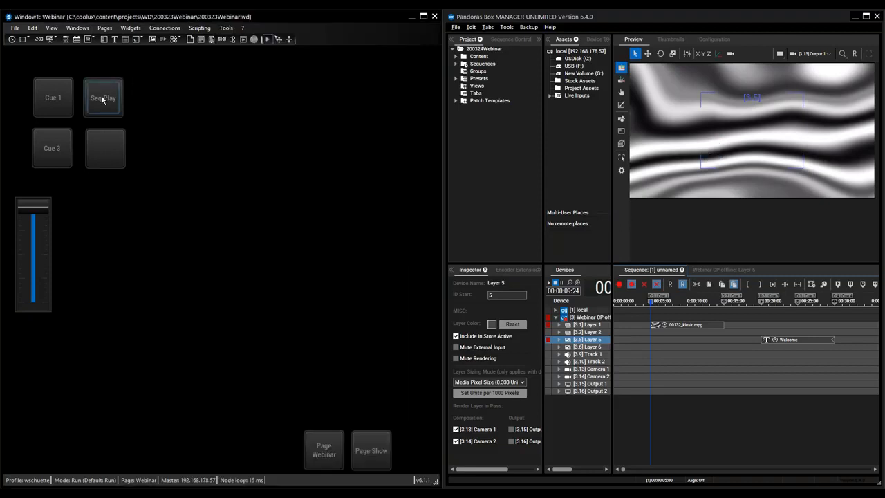
click(102, 99)
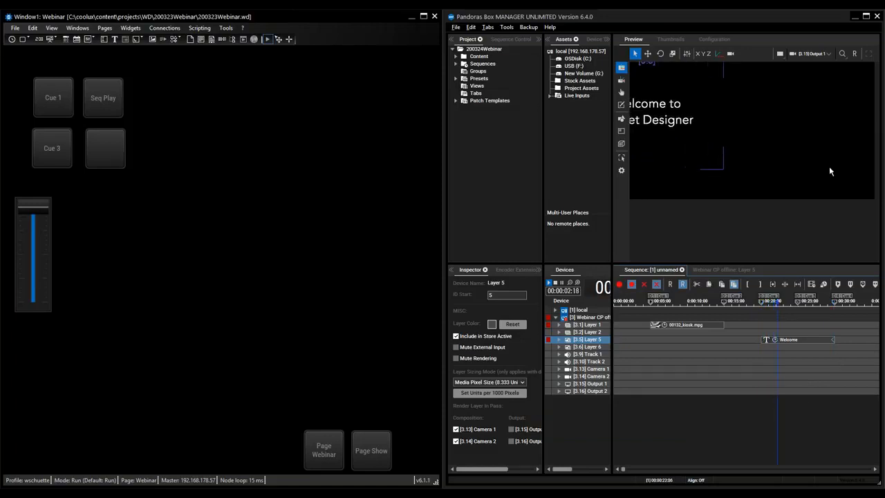
scroll(757, 157, down, 2)
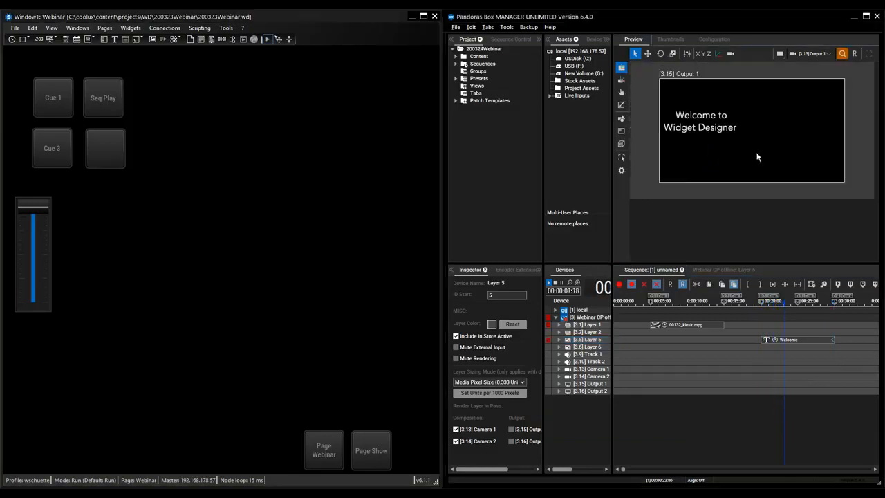
Step: Open the properties of the blank button below Seq Play and label it Seq Pause
right_click(106, 150)
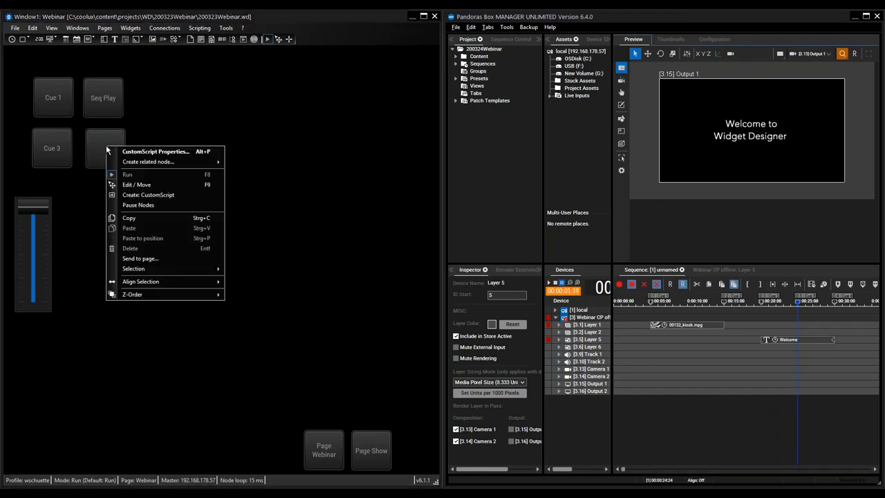
click(134, 150)
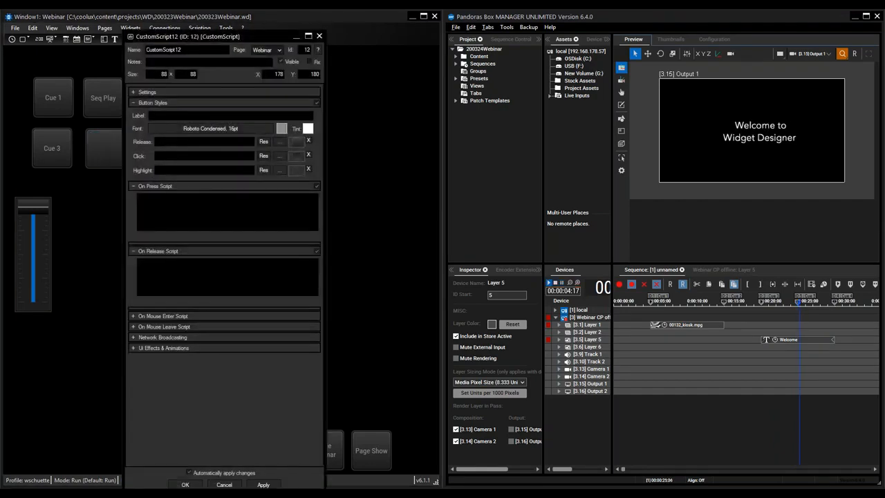
click(164, 116)
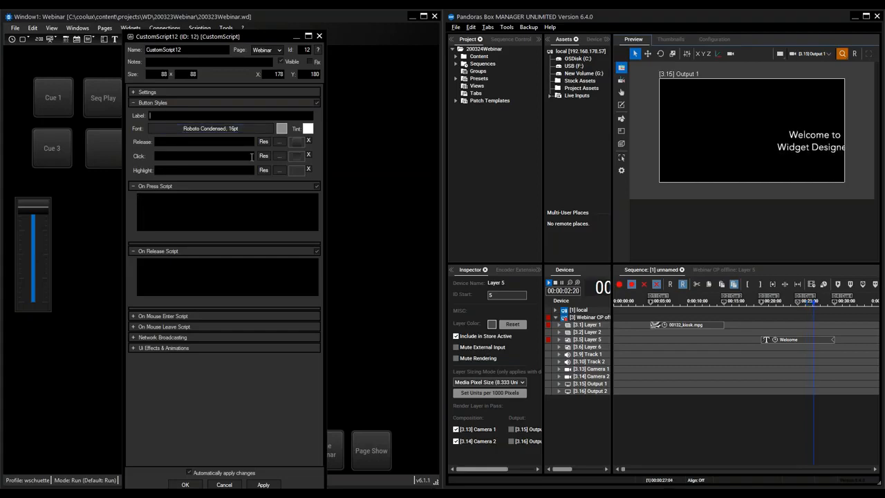
text(Se)
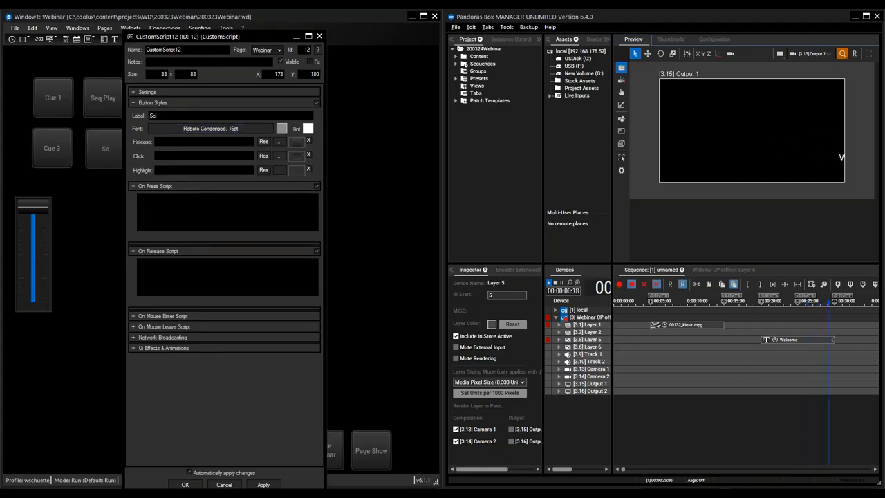
text(q Pause)
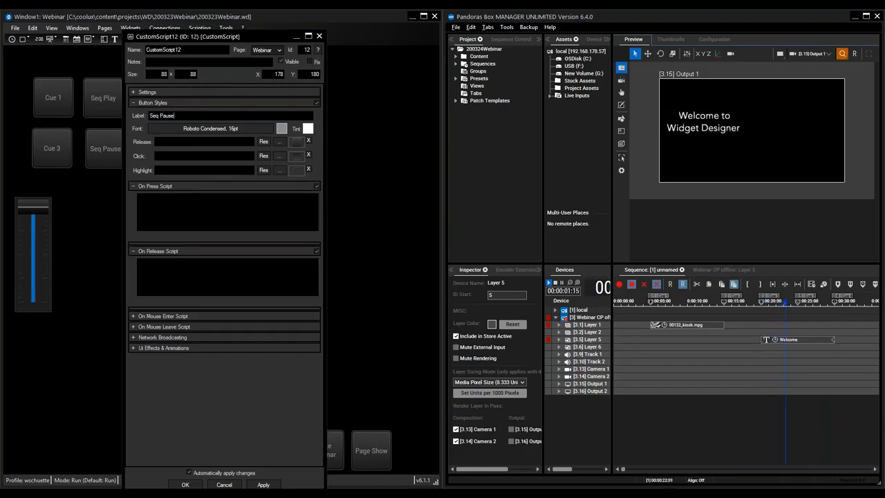
Step: Write SeqSetState(1,"Pause") as the Seq Pause button's On Press script, then apply and close its properties
click(166, 202)
text(Seqsetst)
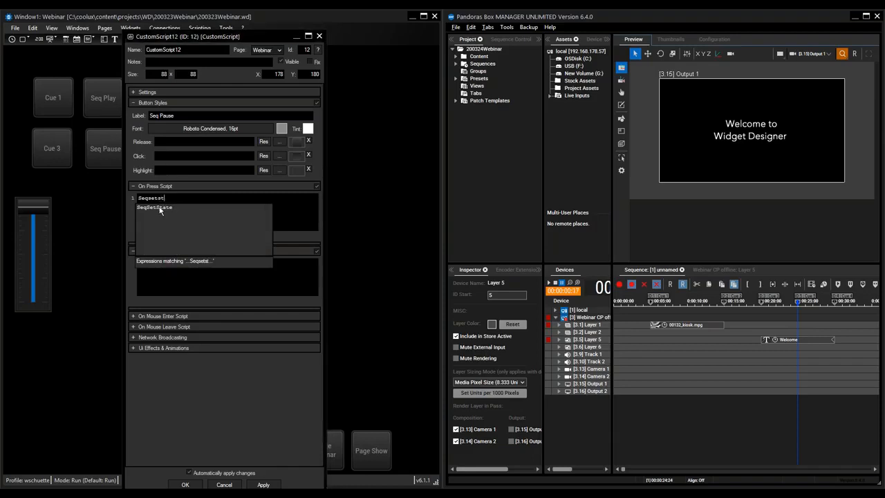
key(Return)
text(1)
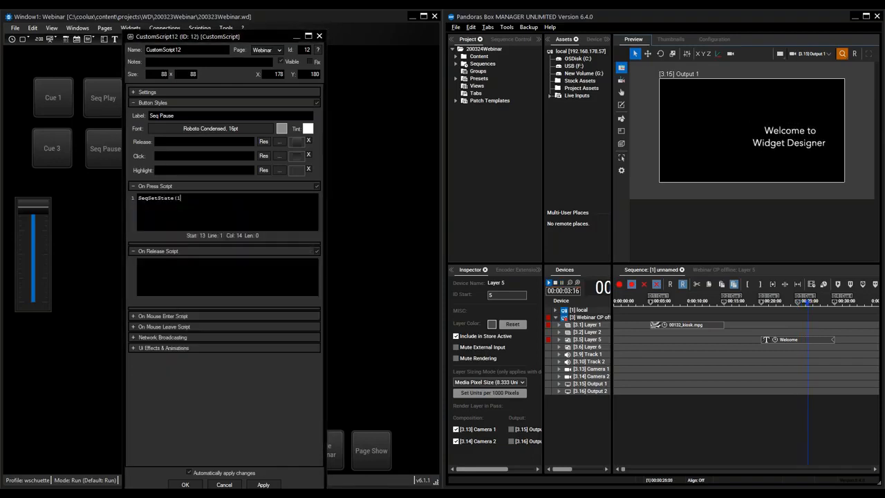
text(,"Pa)
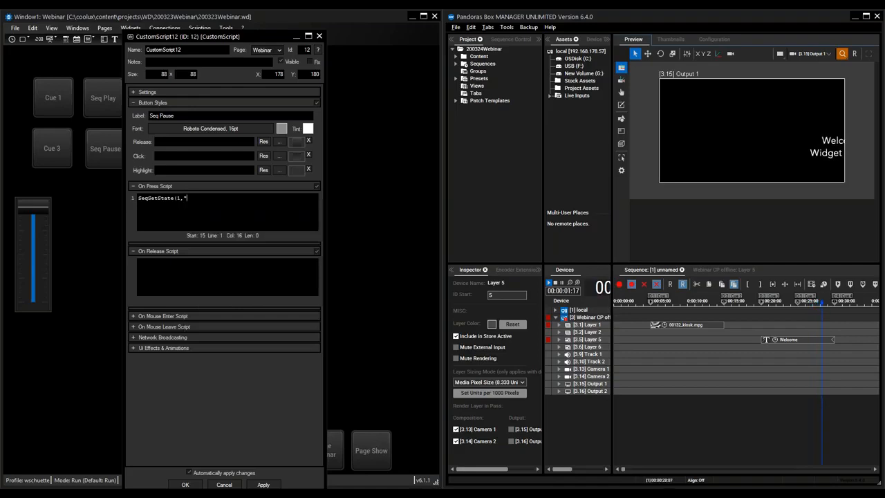
text(us)
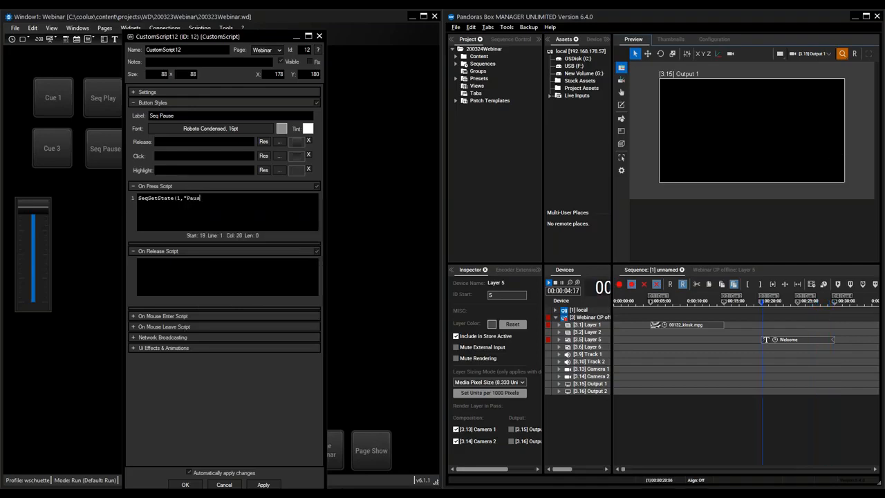
text(e"))
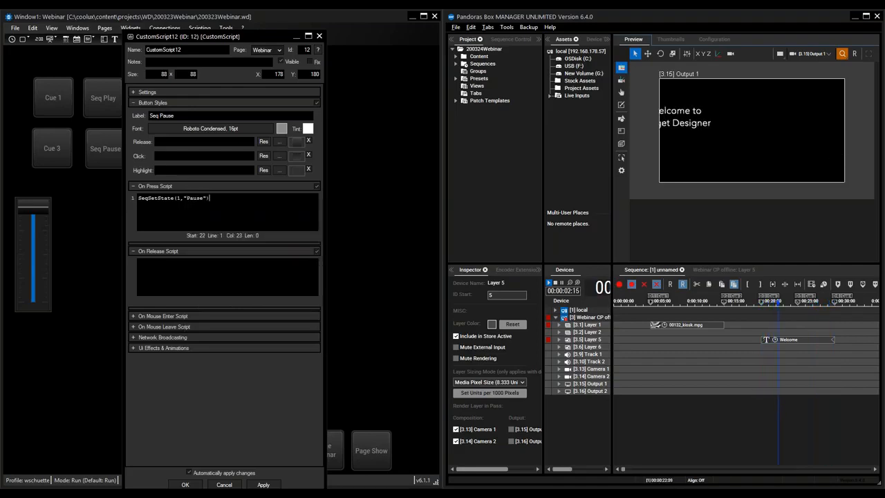
click(264, 484)
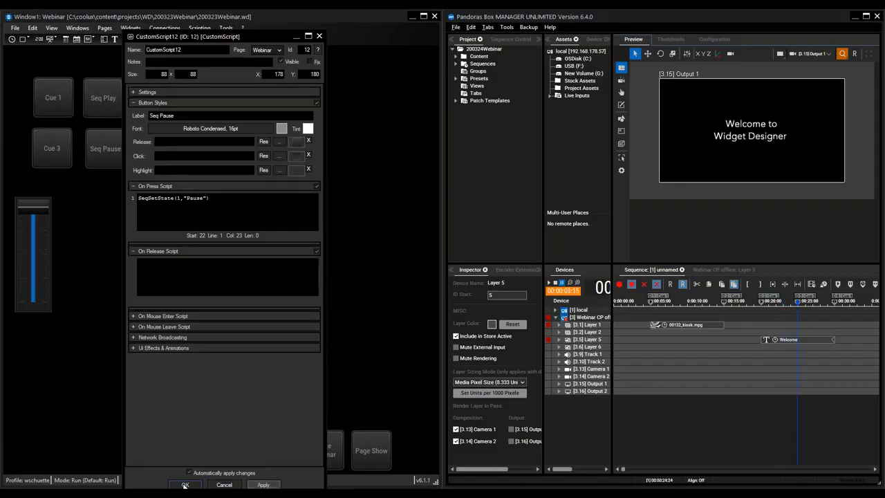
click(186, 484)
Step: Test the Seq Pause, Cue 1 and Seq Play buttons in Run mode
click(109, 153)
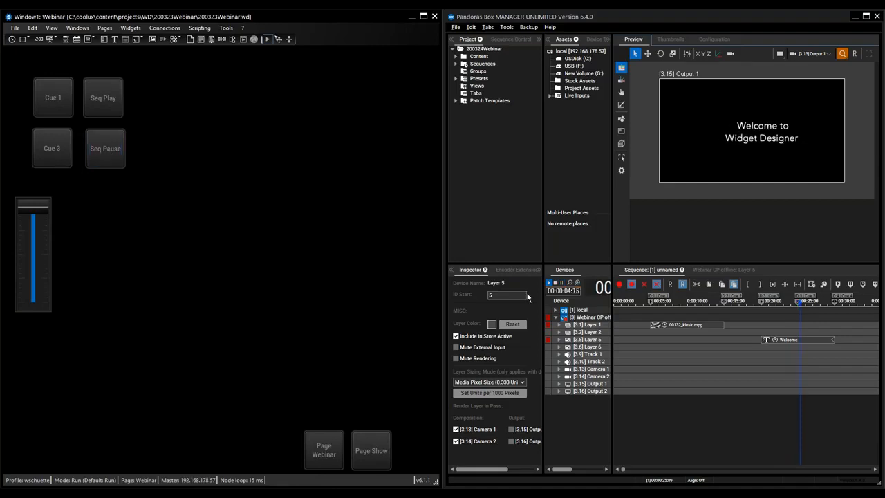
click(105, 150)
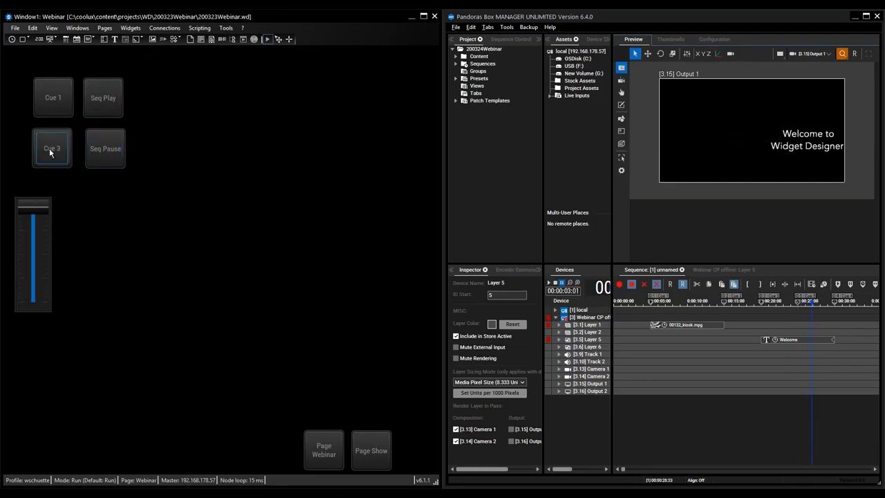
click(56, 96)
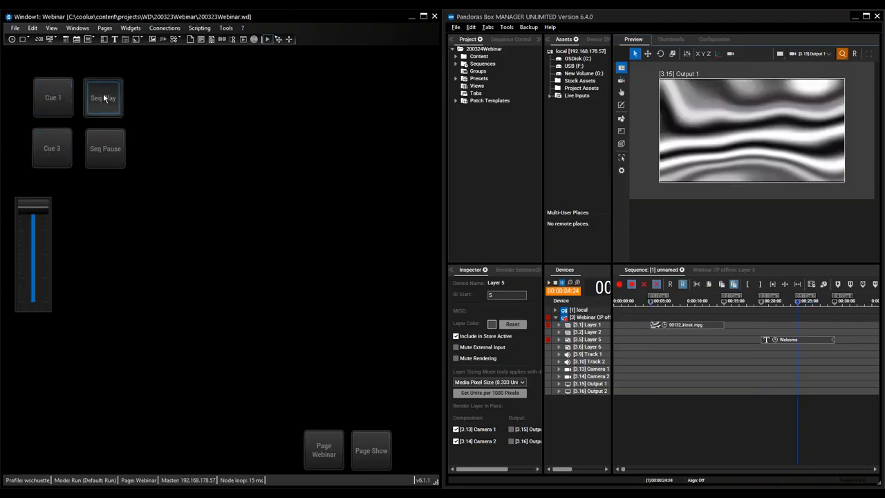
click(104, 98)
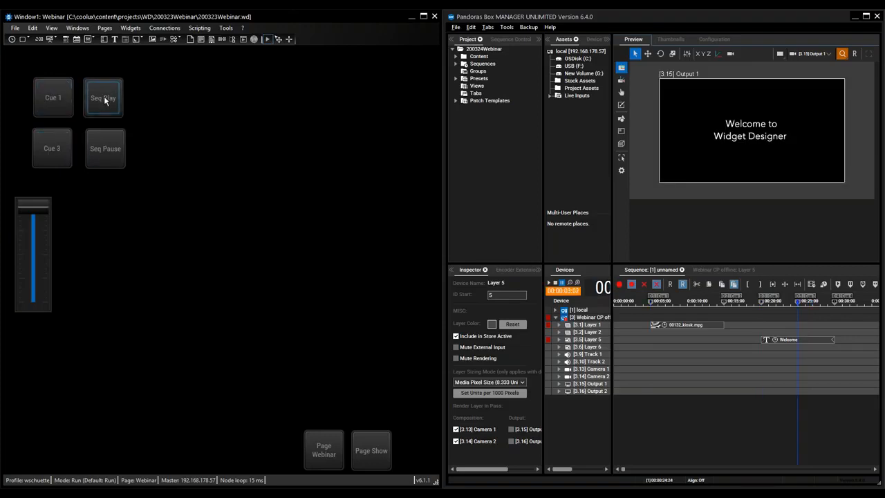
Step: Delete the SeqGotoCue(1,5) line from the Seq Play button's On Press script and close its properties
double_click(105, 99)
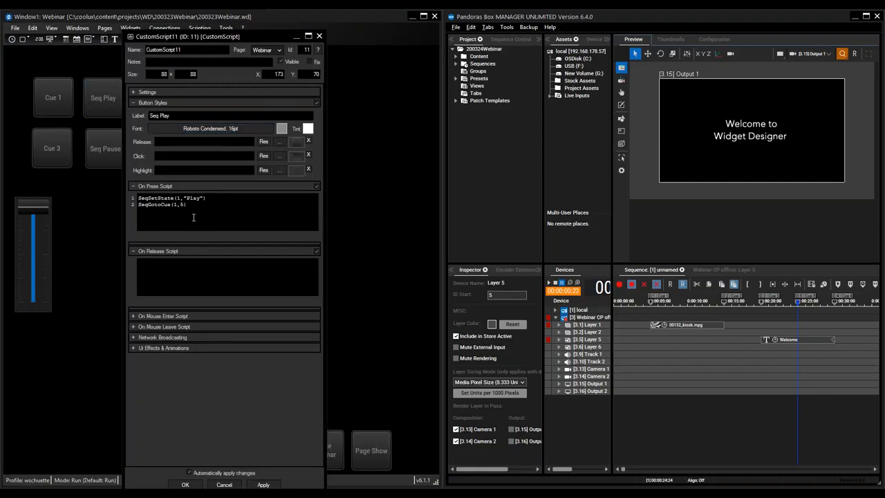
drag(193, 205, 138, 204)
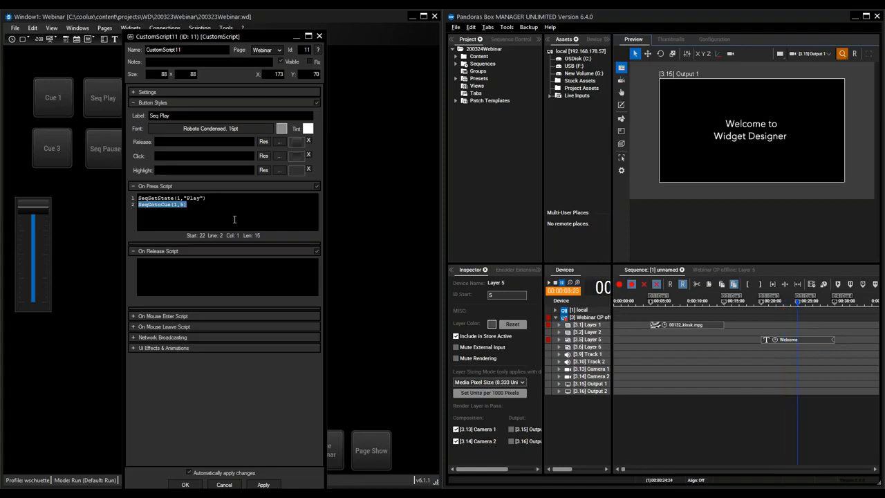
key(Delete)
click(183, 484)
Step: Test the Seq Play and Seq Pause buttons, and move the sequence's time marker to about 22 seconds
click(103, 98)
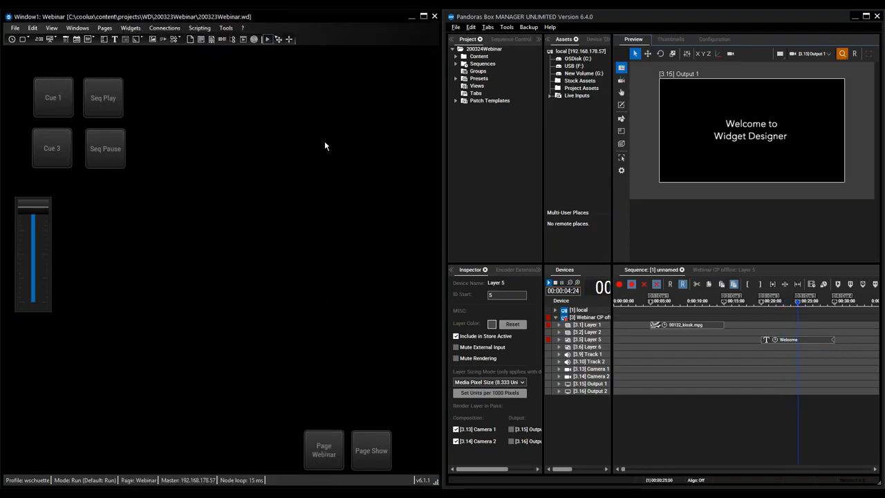
click(105, 148)
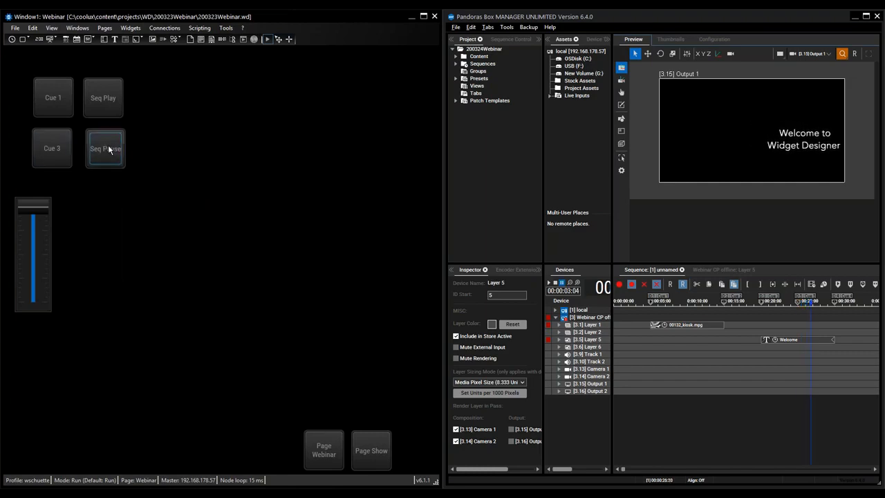
click(779, 307)
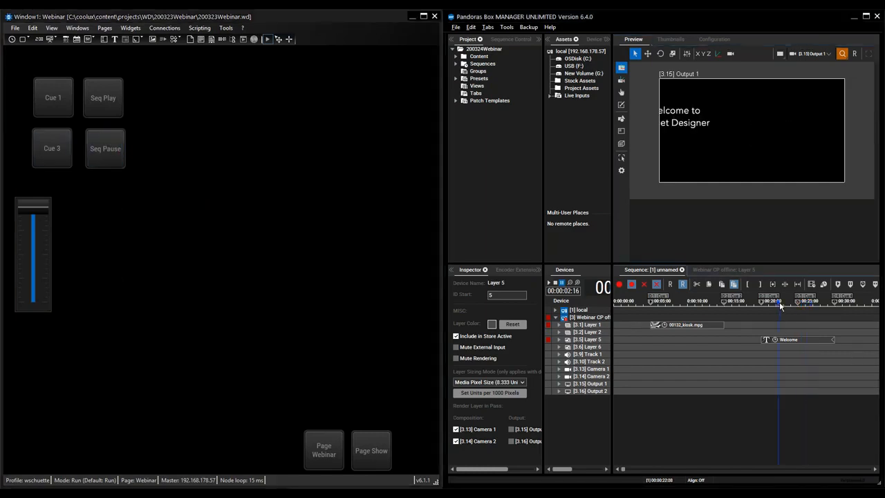
Step: Move the sequence's time marker to about 10 seconds and test the Cue 1, Cue 3 and Seq Pause buttons
click(686, 307)
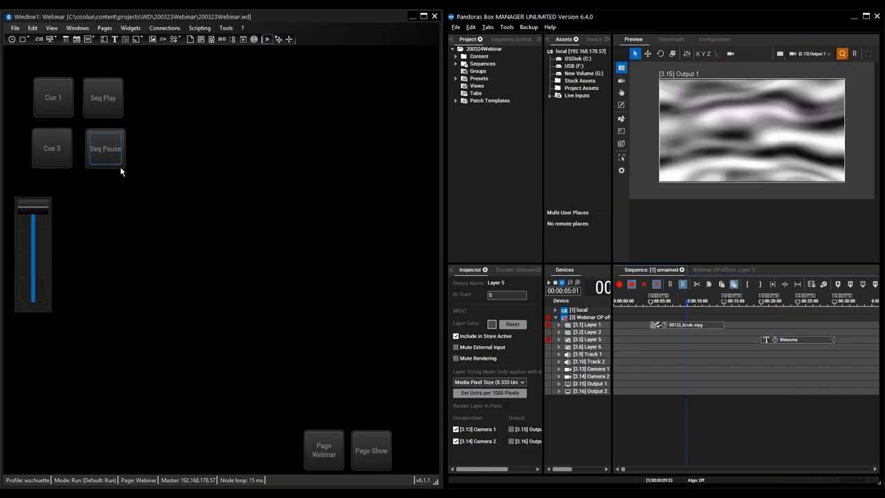
click(49, 106)
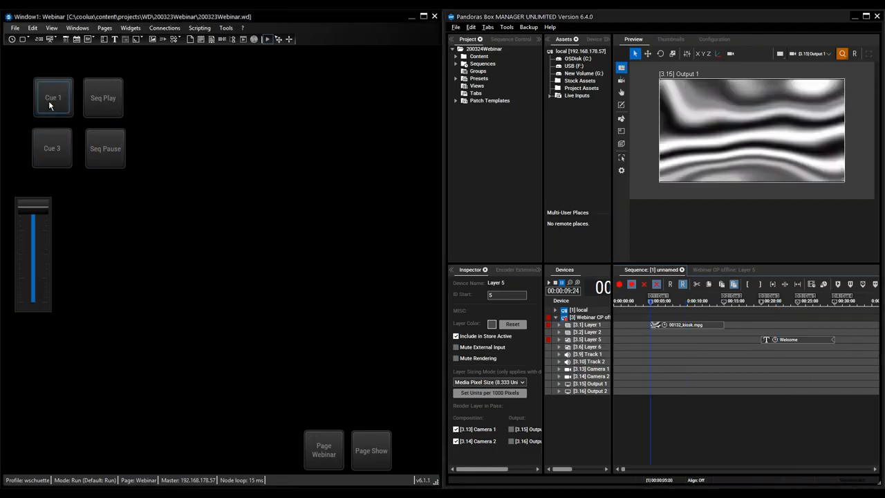
click(54, 146)
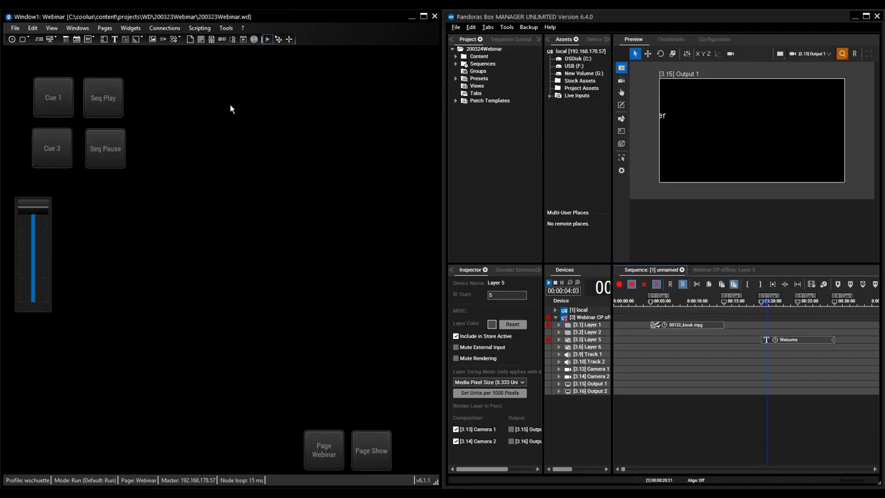
click(97, 157)
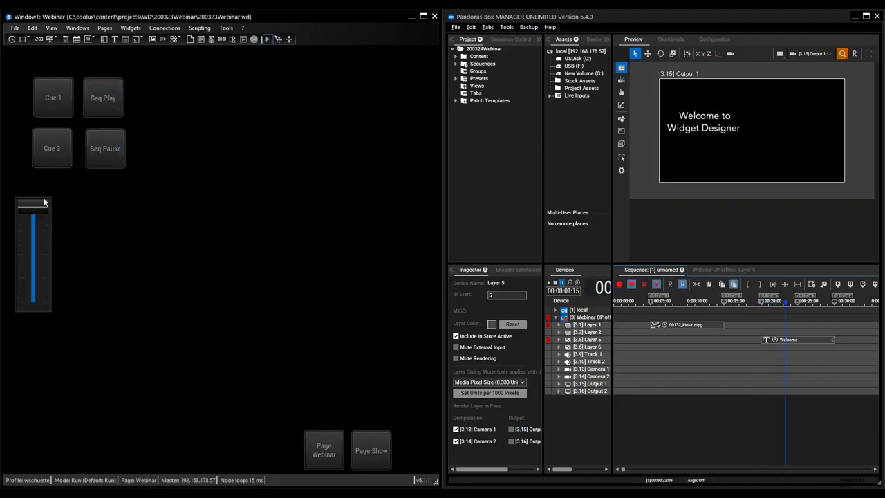
mouse_move(37, 216)
mouse_down()
mouse_move(29, 190)
mouse_move(40, 270)
mouse_move(40, 205)
mouse_move(51, 253)
mouse_move(50, 305)
mouse_move(43, 203)
mouse_up()
Step: Add a new CustomScript button below Seq Pause on the Webinar page
click(27, 40)
click(51, 67)
click(90, 201)
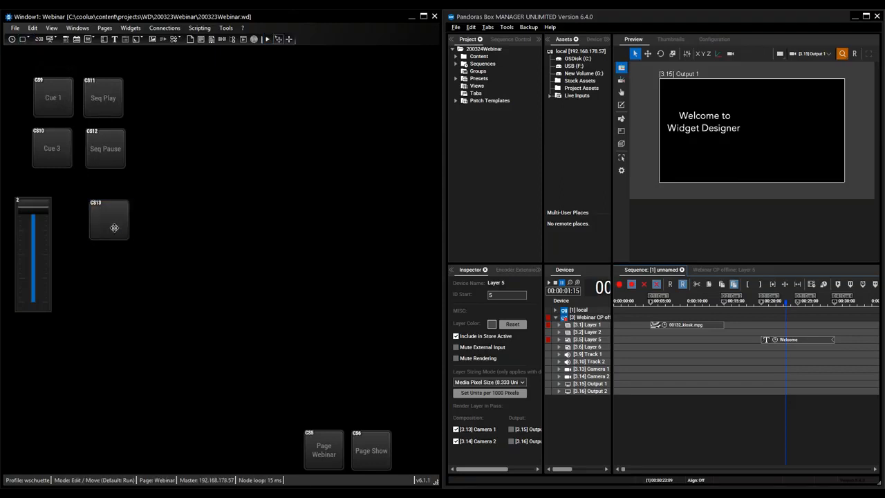
Step: Write SeqSetState(1,"Stop") as the new button's On Press script
double_click(114, 230)
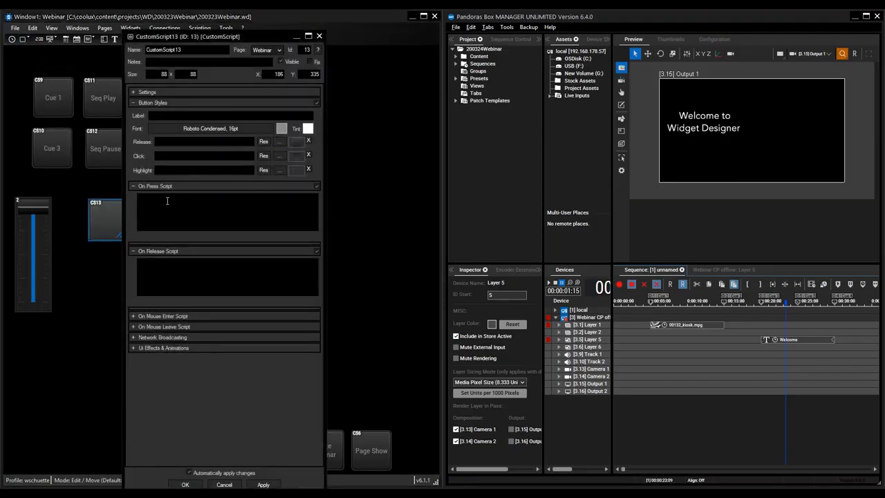
text(seq)
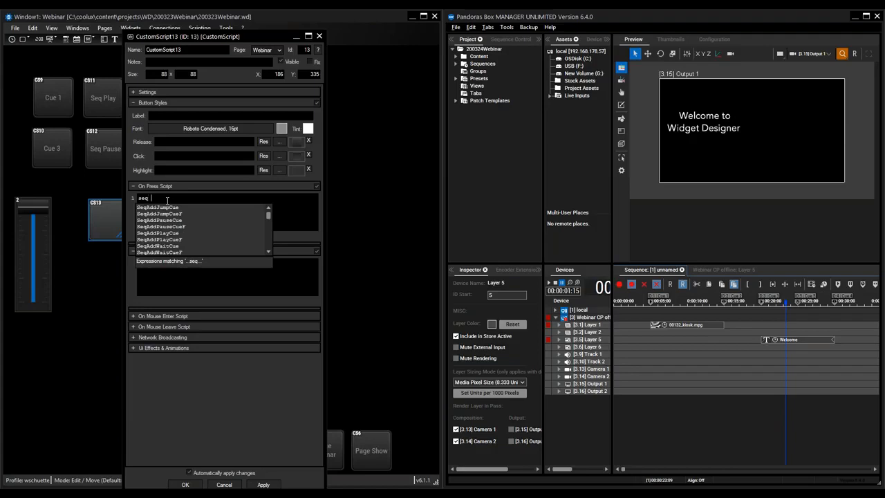
text(setst)
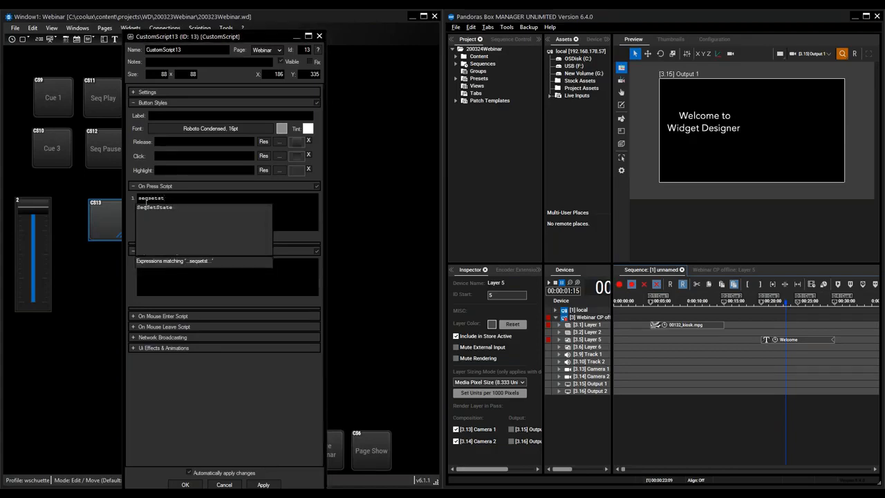
double_click(158, 209)
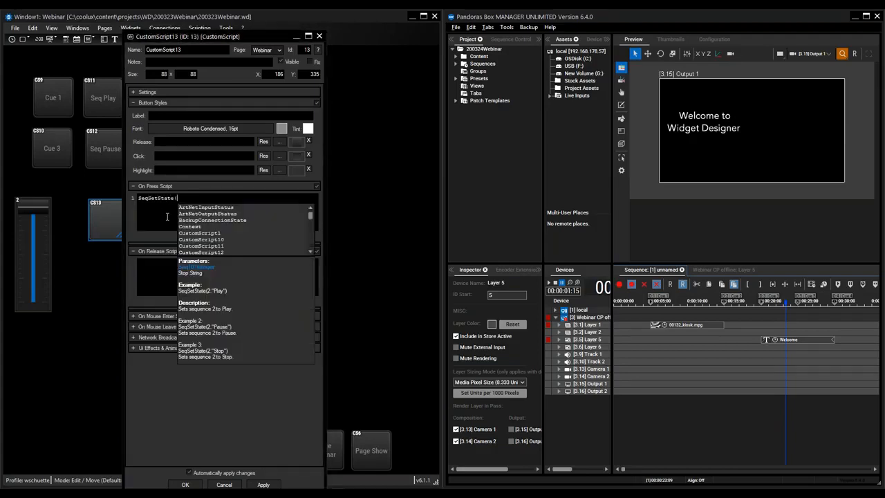
text(1,)
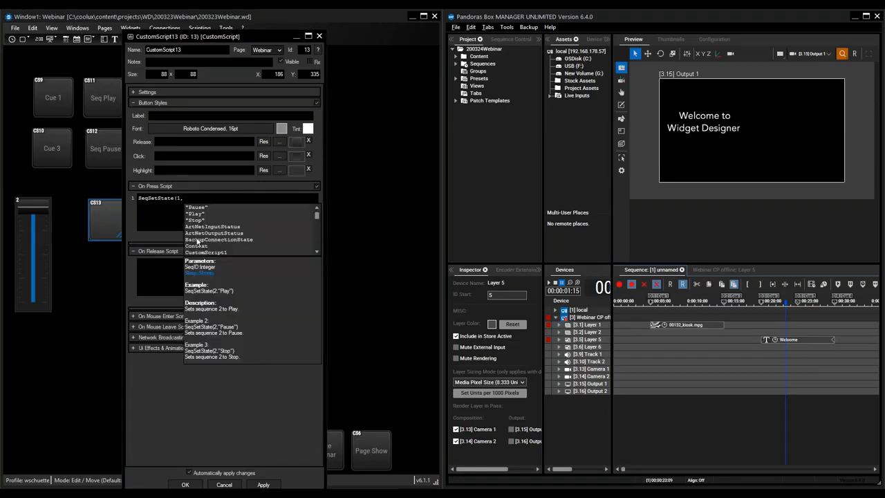
double_click(194, 220)
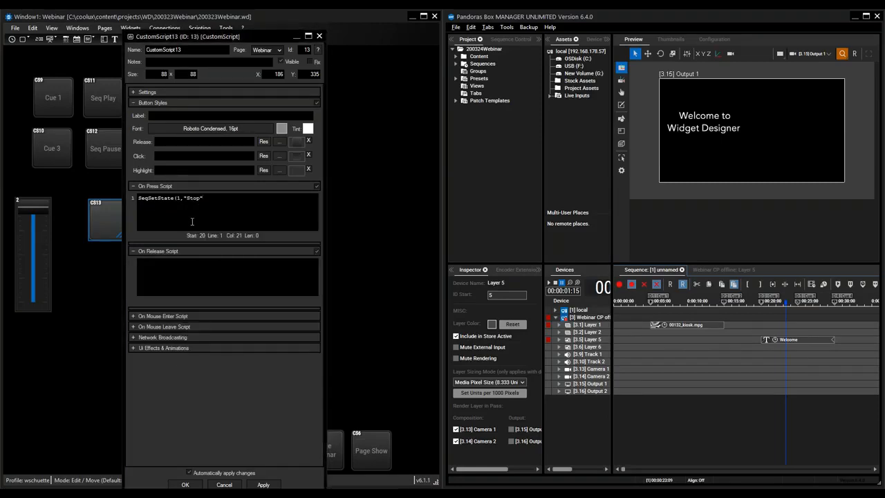
text())
Step: Label the new button Stop, close its properties, and align it beneath the Seq Pause button
click(163, 116)
text(Stap)
key(BackSpace)
key(BackSpace)
text(op)
click(186, 484)
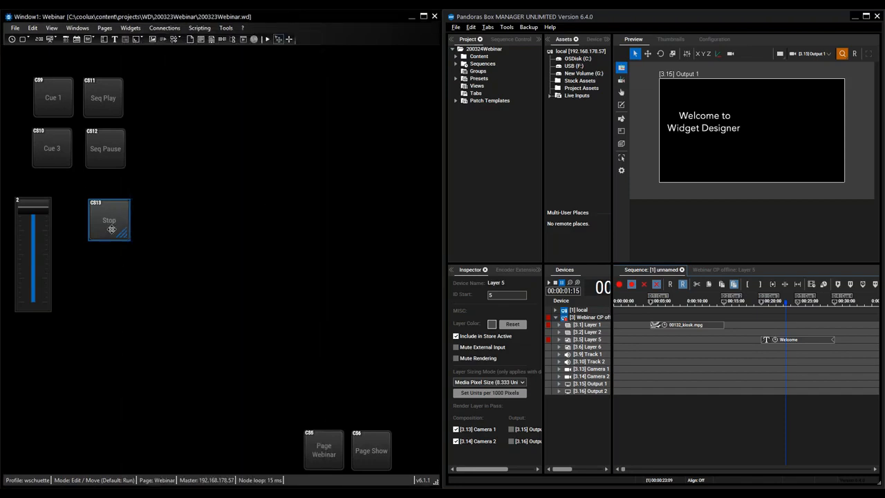
mouse_move(110, 223)
mouse_down()
mouse_move(88, 303)
mouse_move(104, 208)
mouse_move(104, 218)
mouse_up()
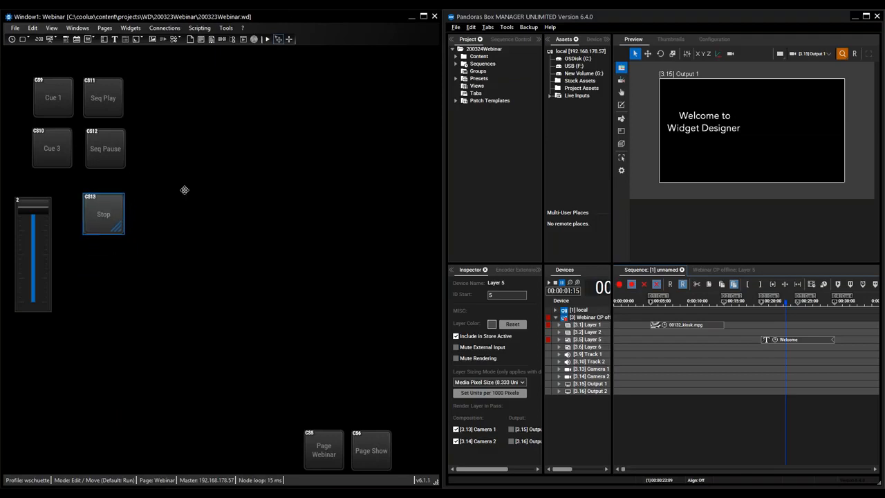
Step: Start the sequence with Seq Play in Run mode, and widen the Pandoras Box device list to show the full timecode
click(266, 39)
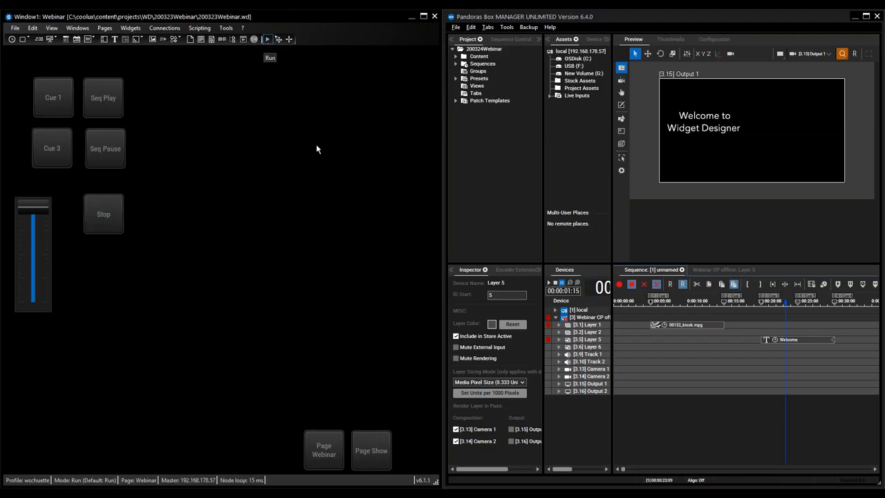
click(104, 98)
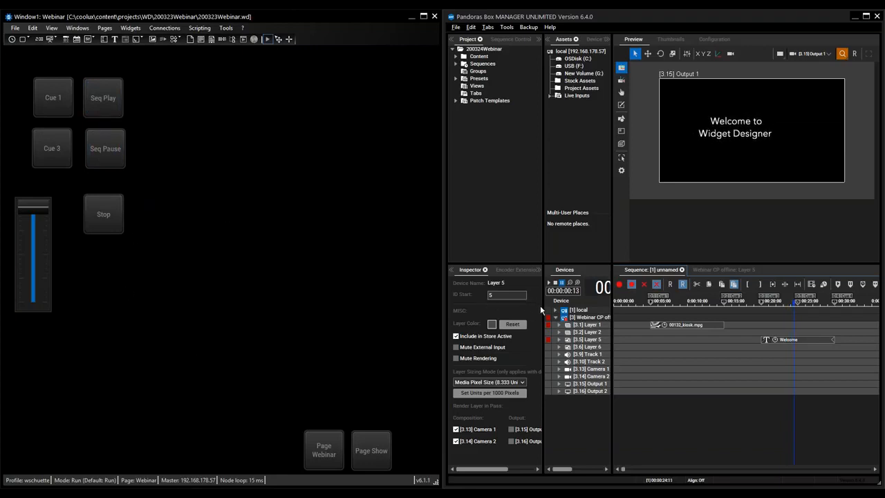
drag(545, 309, 490, 306)
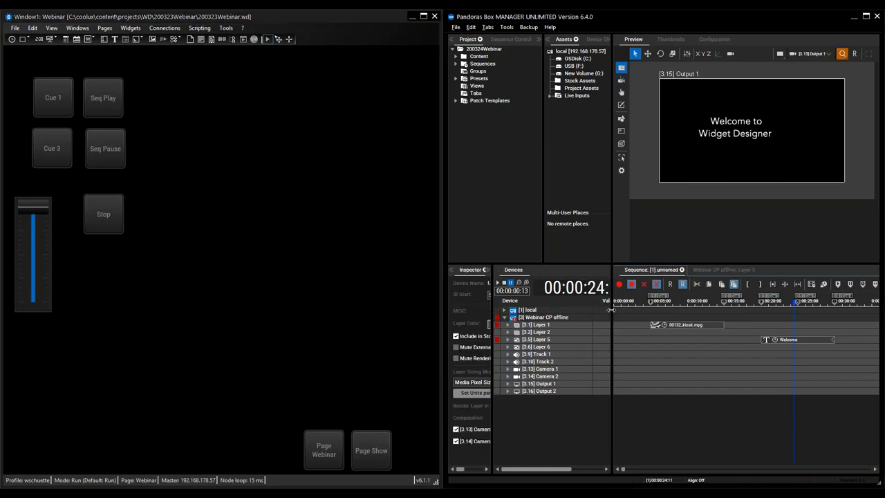
drag(631, 312, 650, 311)
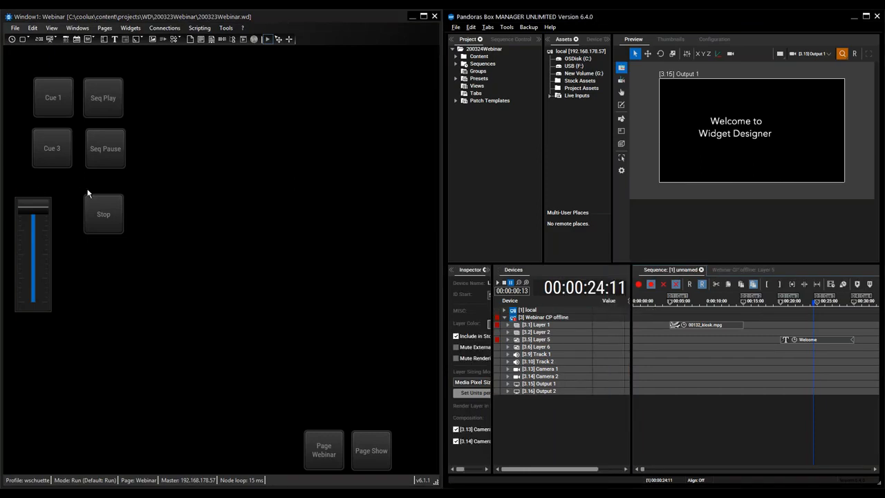
Step: Test the Stop button, play and pause the sequence with its buttons, and stop it again
click(100, 211)
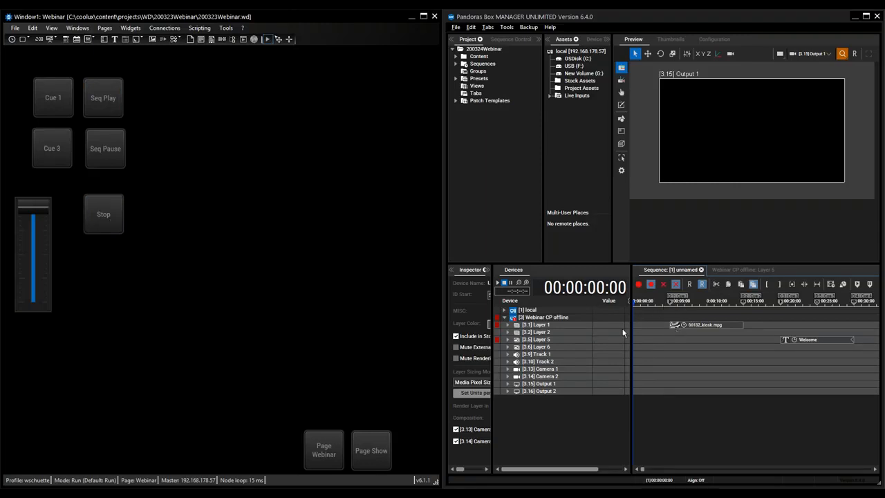
click(97, 94)
click(113, 158)
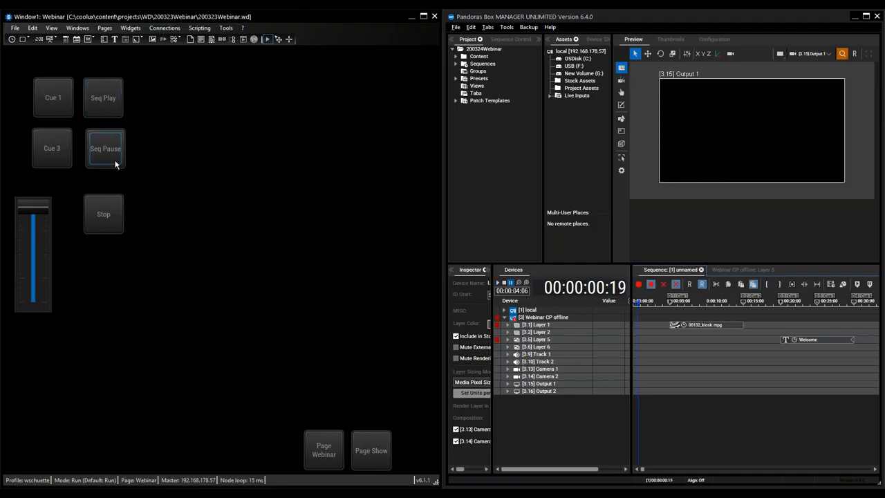
click(113, 219)
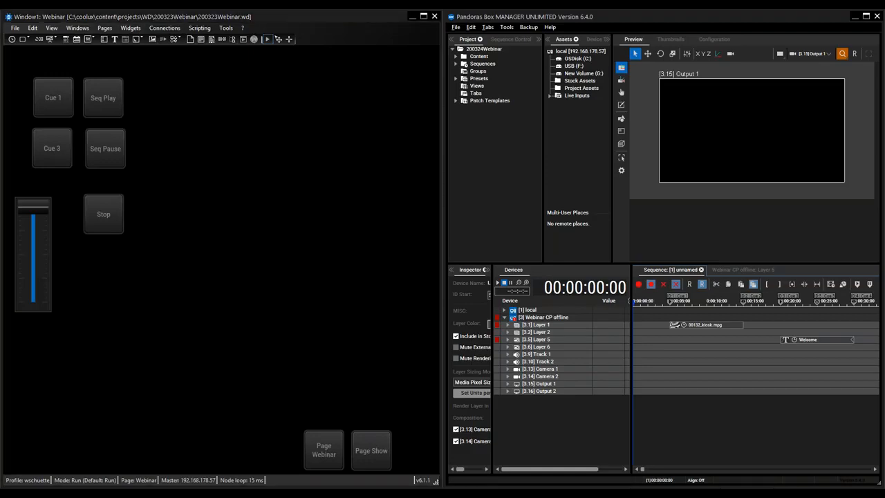
Step: Switch to the PowerPoint slideshow and advance to the Q&A slide
key(alt+Tab)
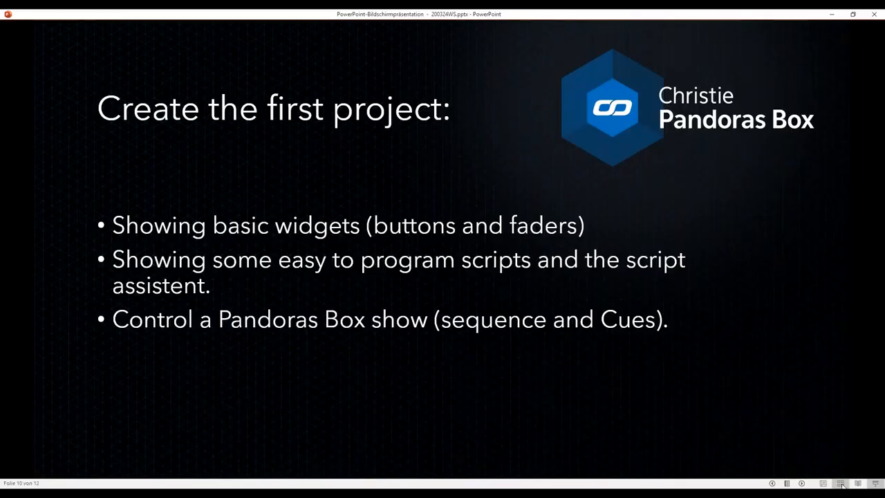
click(660, 424)
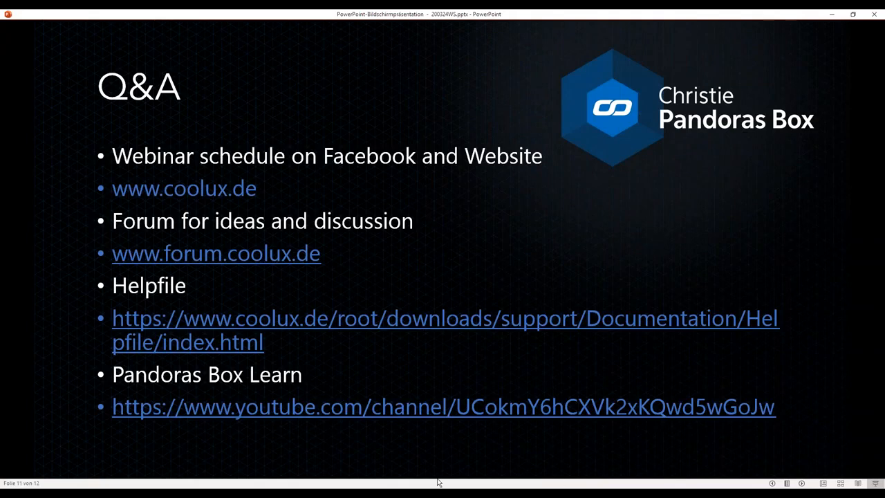